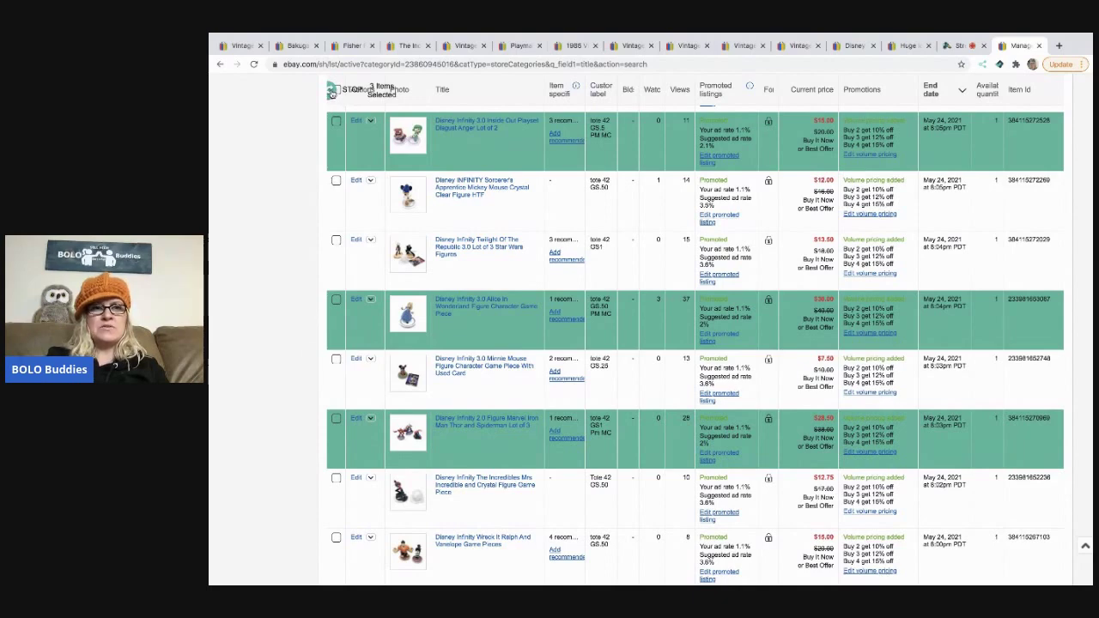
# Step: Copy the three selected Disney Infinity listings from eBay to Mercari and Poshmark
pyautogui.click(332, 92)
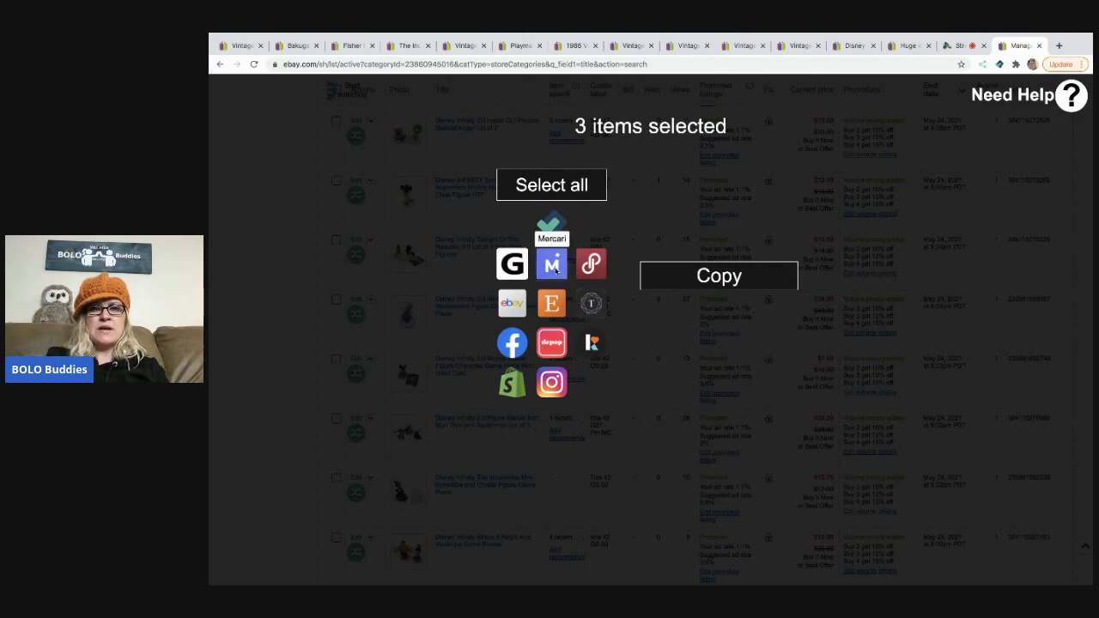
pyautogui.click(555, 270)
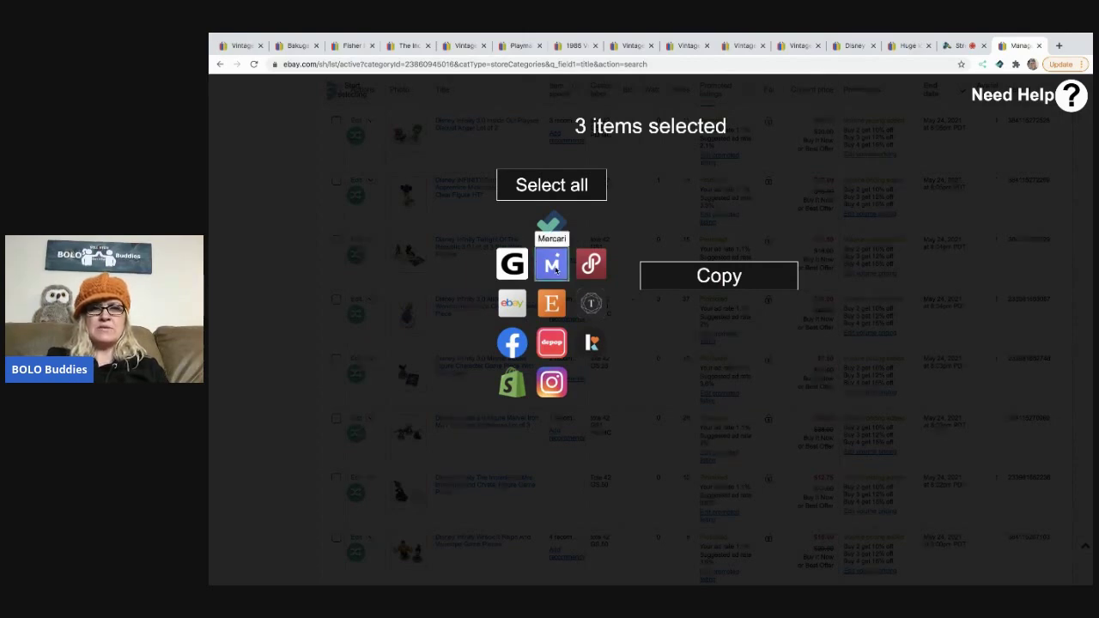
pyautogui.click(590, 273)
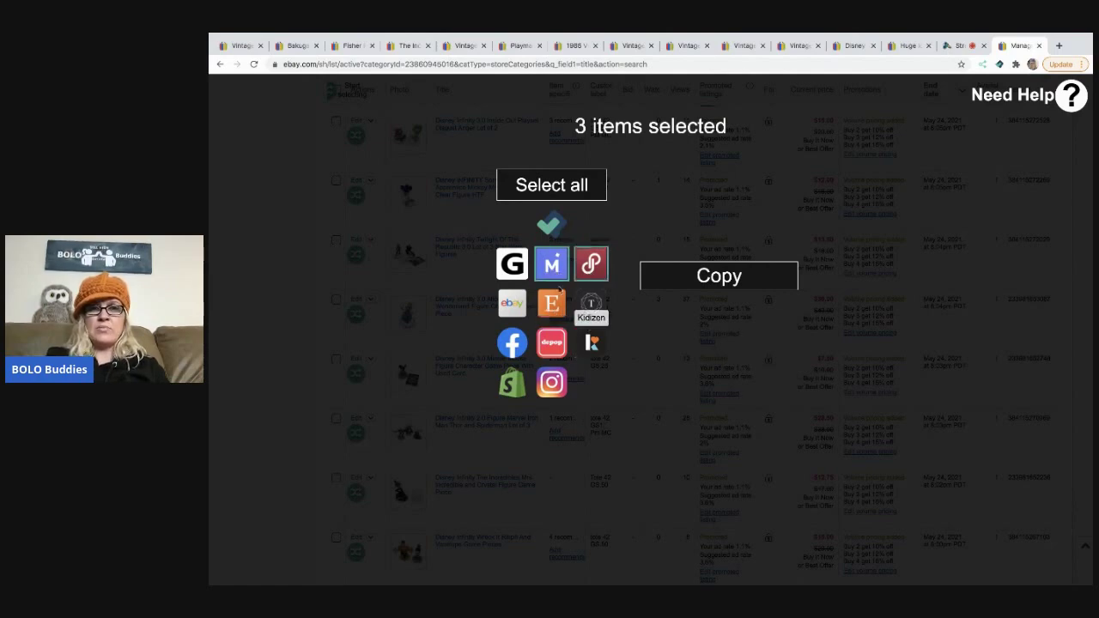
pyautogui.click(713, 281)
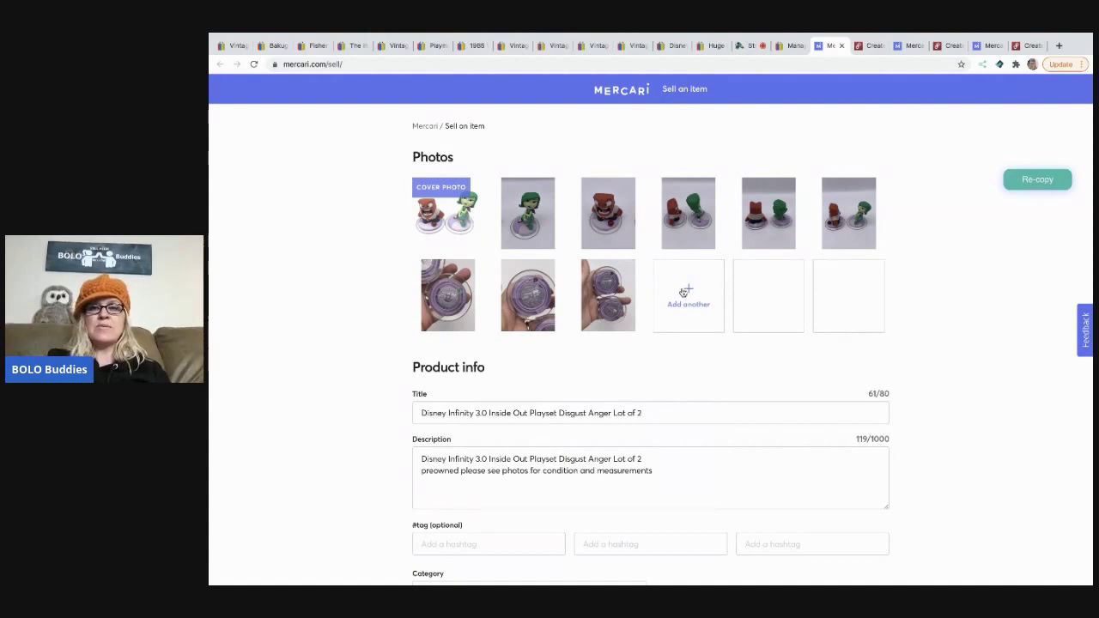
# Step: Look through the copied Mercari and Poshmark listing forms for the three items
pyautogui.click(859, 47)
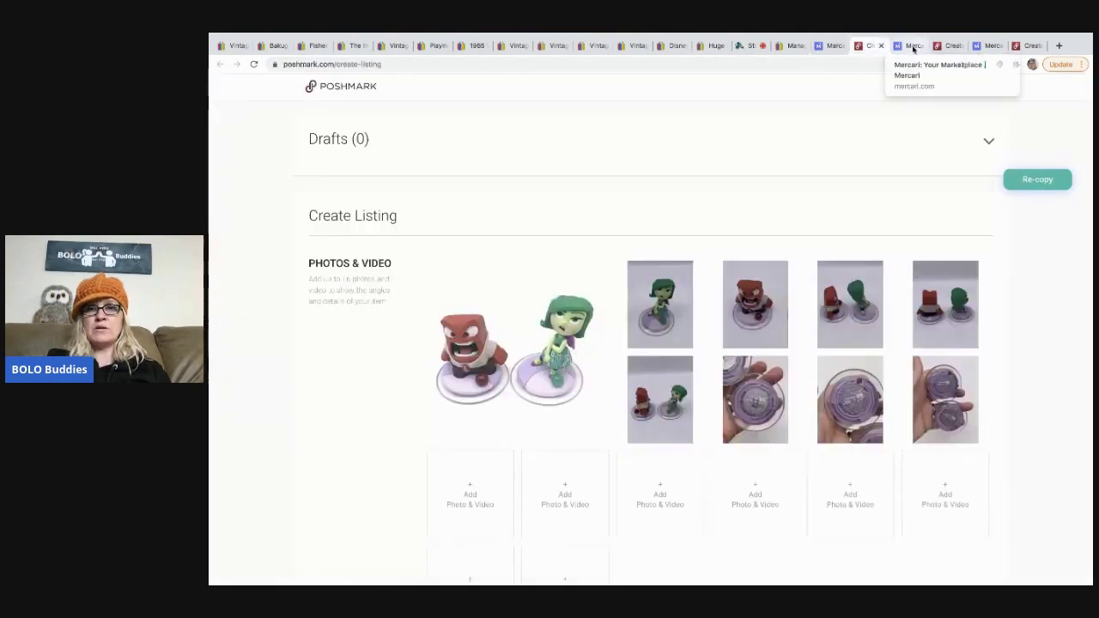
pyautogui.click(910, 47)
pyautogui.click(945, 47)
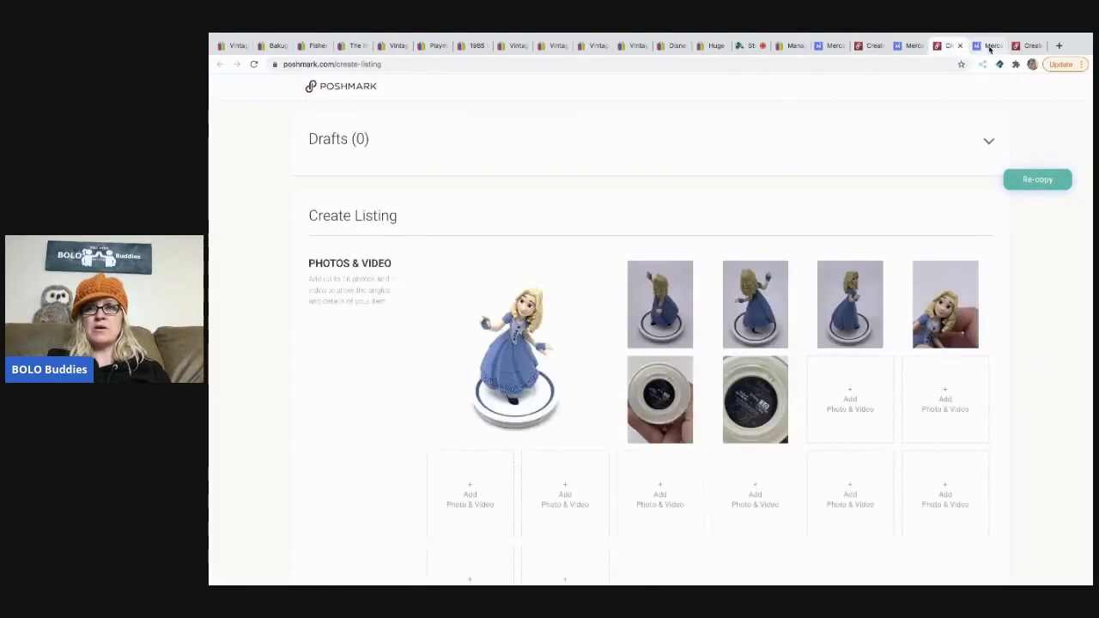
pyautogui.click(987, 48)
pyautogui.click(1026, 46)
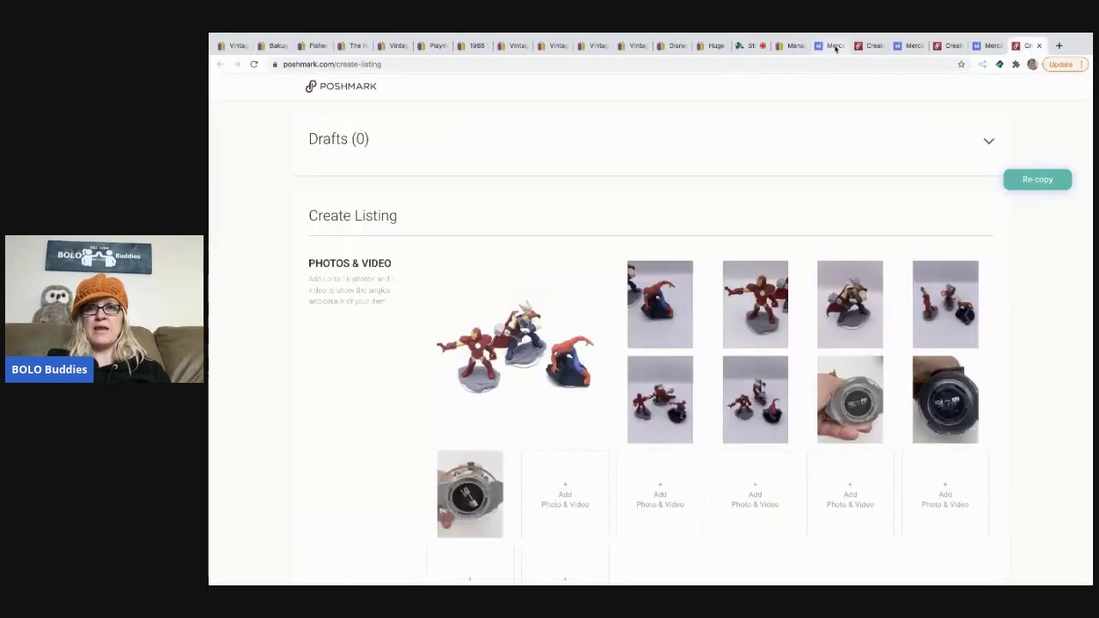
# Step: Add the hashtags #Disney, #Infinity and #InsideOut to the Mercari listing for the Inside Out Disgust and Anger lot
pyautogui.click(833, 47)
pyautogui.scroll(-2, 791, 264)
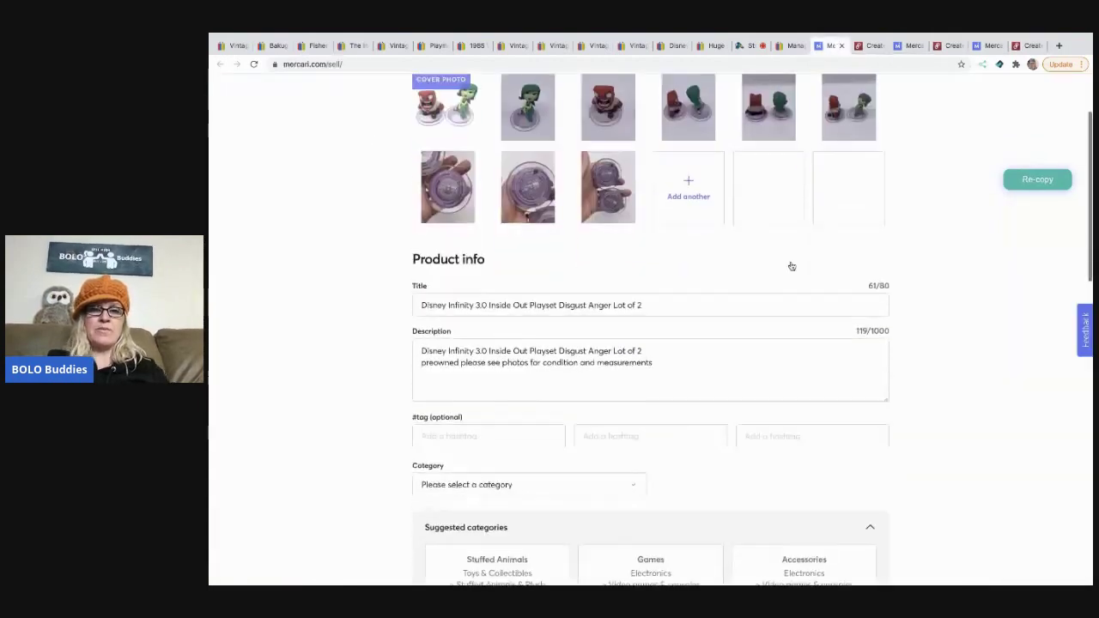
pyautogui.click(524, 423)
pyautogui.write('#D')
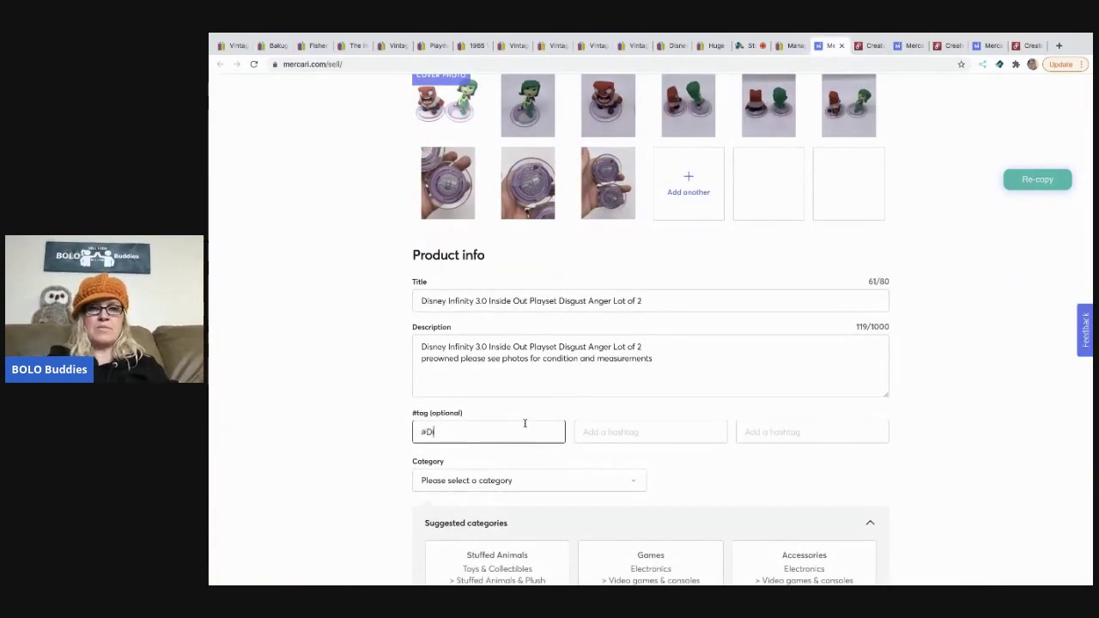
pyautogui.write('isney')
pyautogui.press('Tab')
pyautogui.write('#')
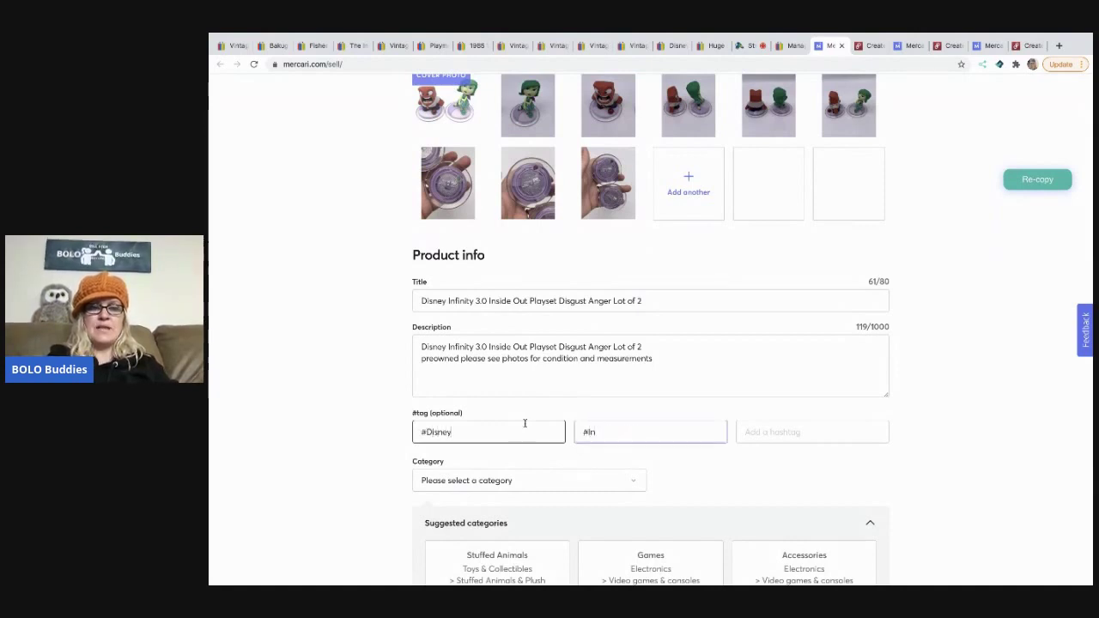
pyautogui.write('Infinity')
pyautogui.press('Tab')
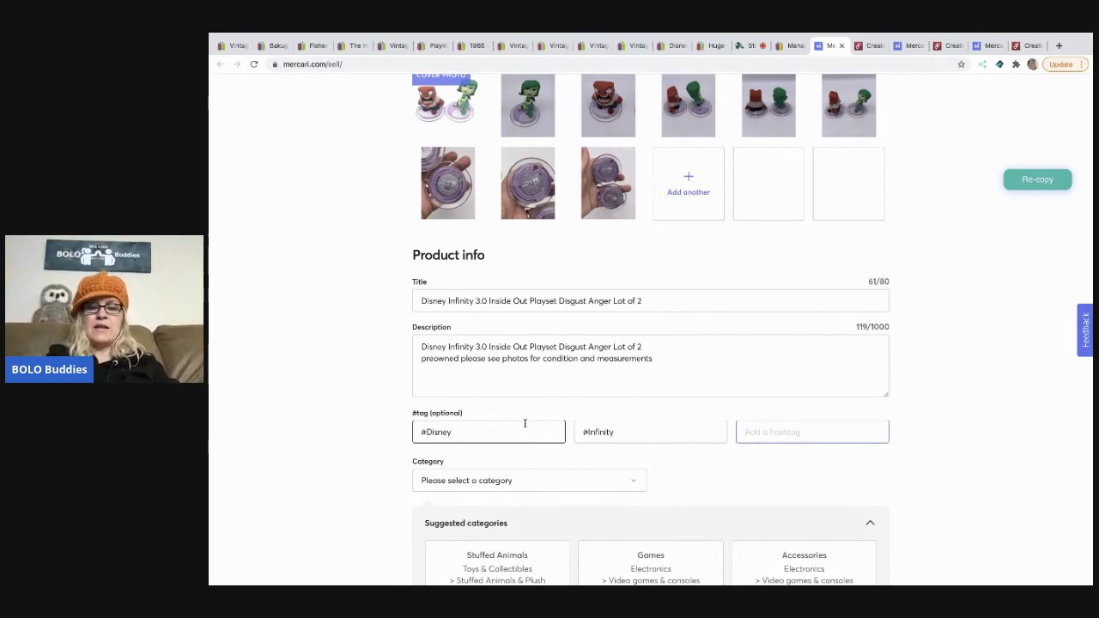
pyautogui.write('#InsideOut')
pyautogui.press('Tab')
# Step: Choose the suggested category Electronics > Video games & consoles > Accessories, with brand Disney Infinity and condition Good
pyautogui.scroll(-3, 497, 436)
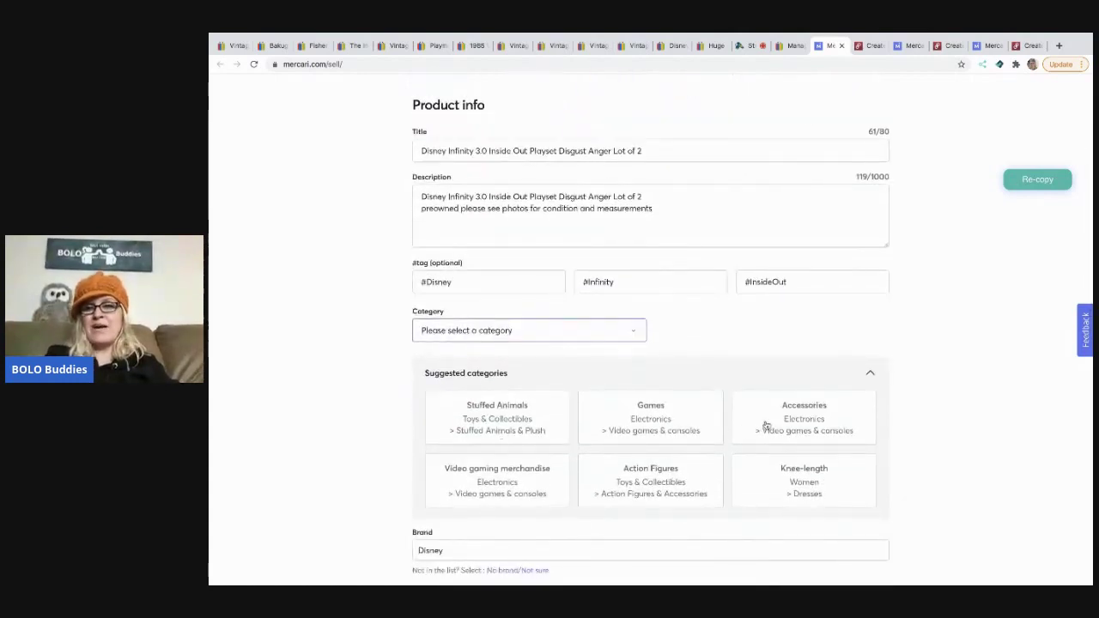
pyautogui.click(767, 425)
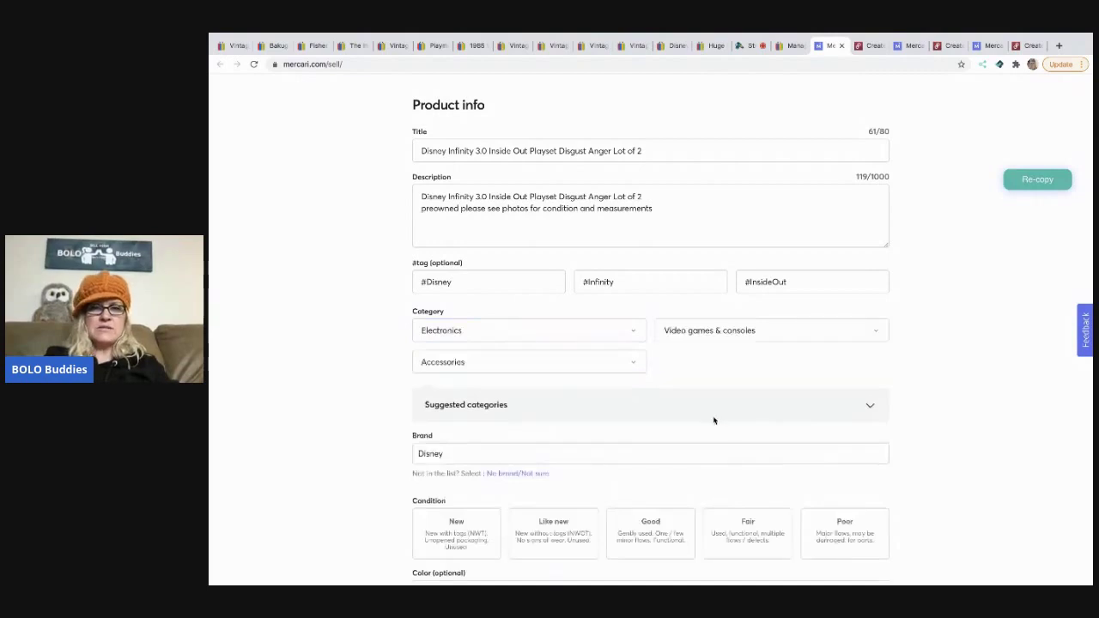
pyautogui.scroll(-4, 713, 420)
pyautogui.click(643, 352)
# Step: Set the Mercari shipping so that the seller pays, using the "Ship on your own" method
pyautogui.scroll(-4, 704, 380)
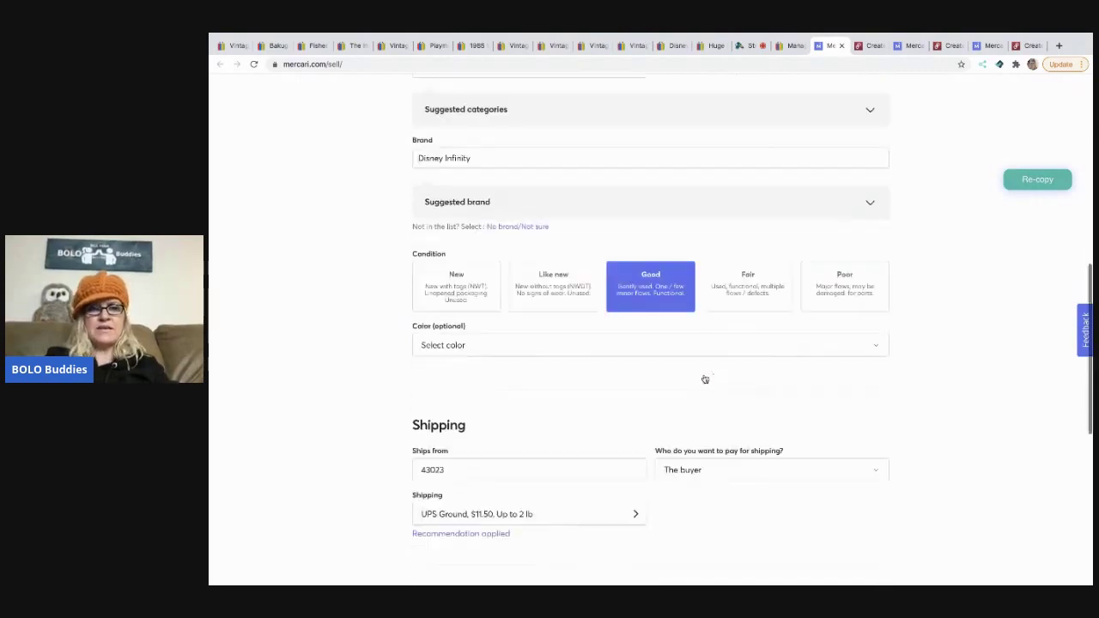
pyautogui.click(705, 378)
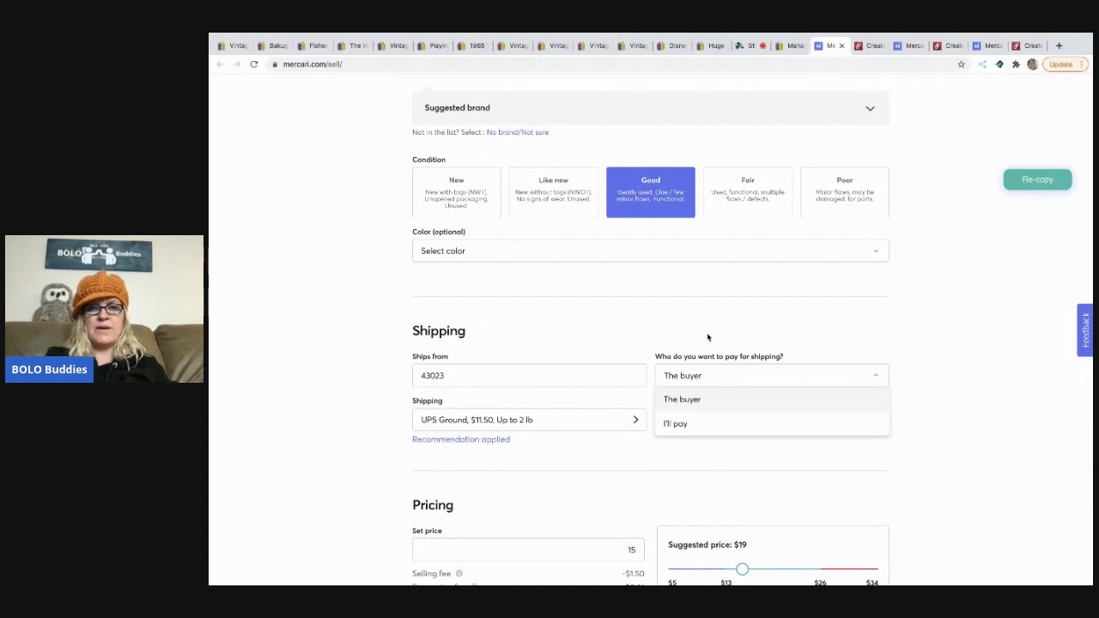
pyautogui.click(682, 424)
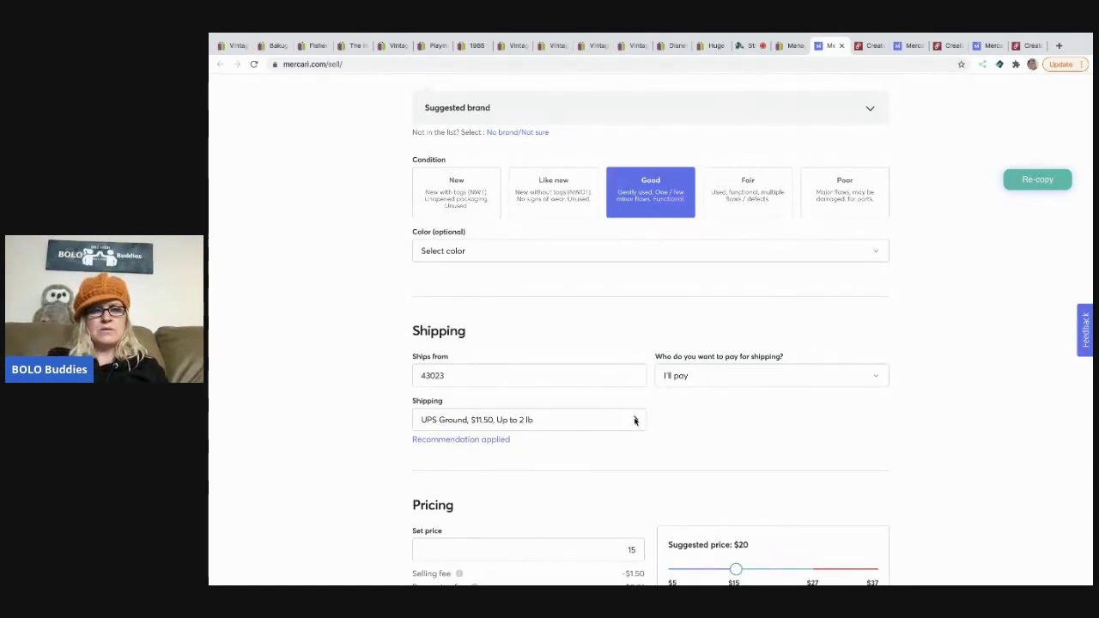
pyautogui.scroll(-1, 644, 419)
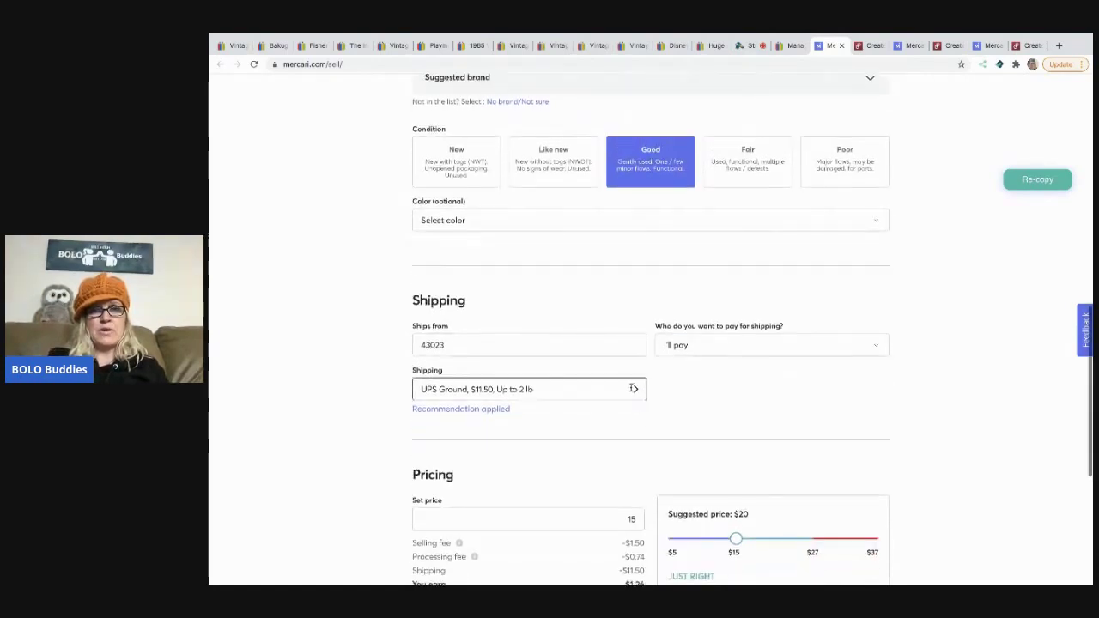
pyautogui.click(633, 390)
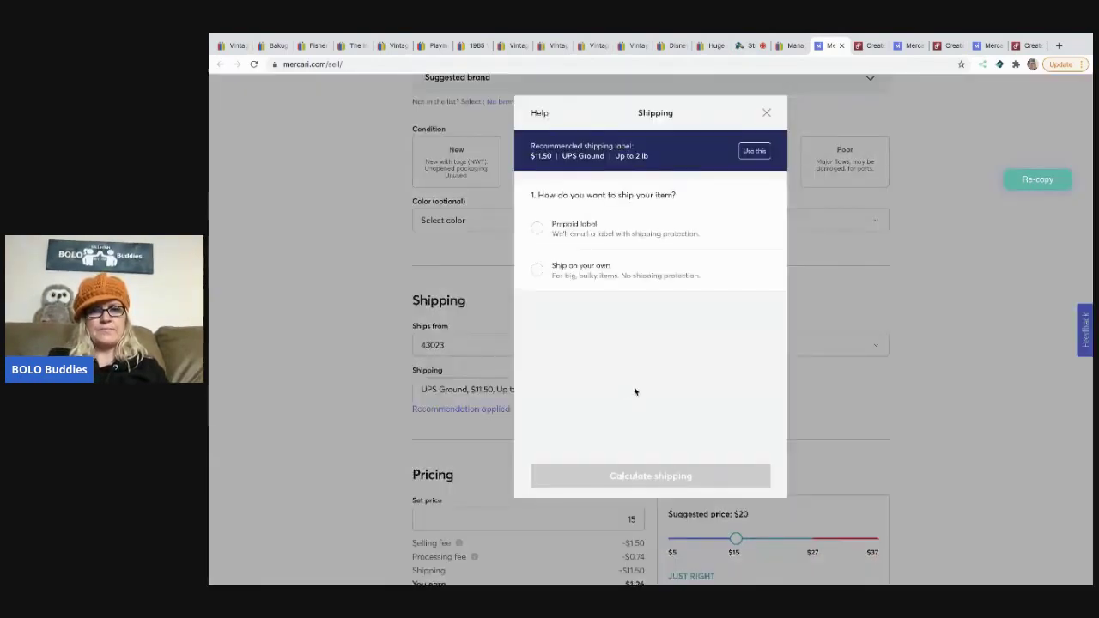
pyautogui.click(538, 270)
pyautogui.click(651, 476)
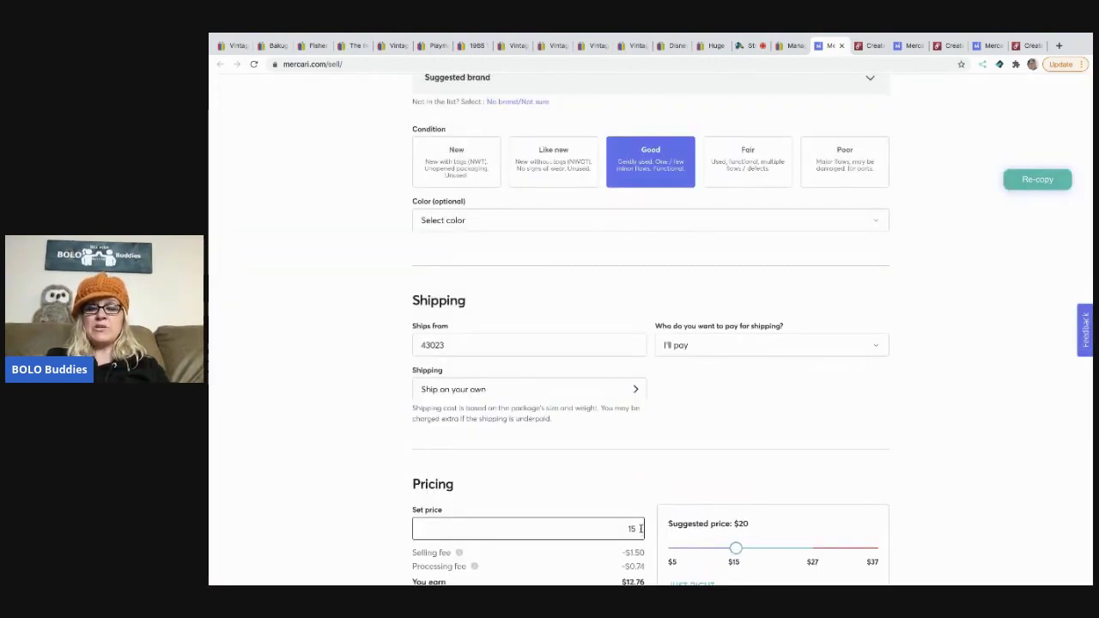
# Step: Set the Mercari listing's price to 25
pyautogui.moveTo(641, 528); pyautogui.dragTo(622, 520)
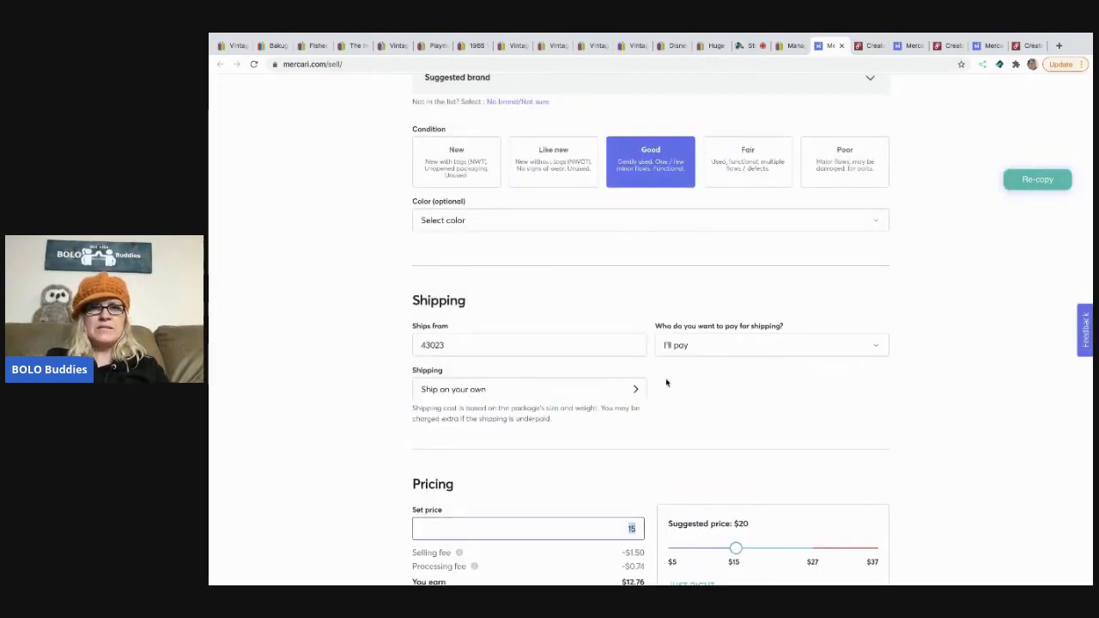
pyautogui.scroll(5, 622, 520)
pyautogui.scroll(-6, 667, 382)
pyautogui.write('22')
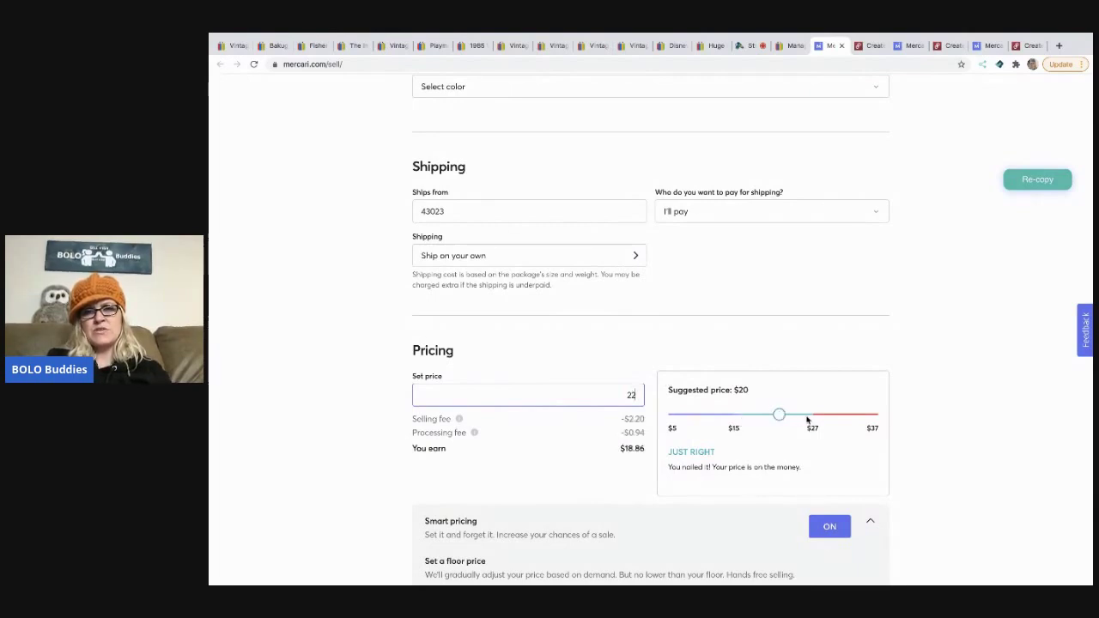
pyautogui.moveTo(807, 417); pyautogui.dragTo(800, 417)
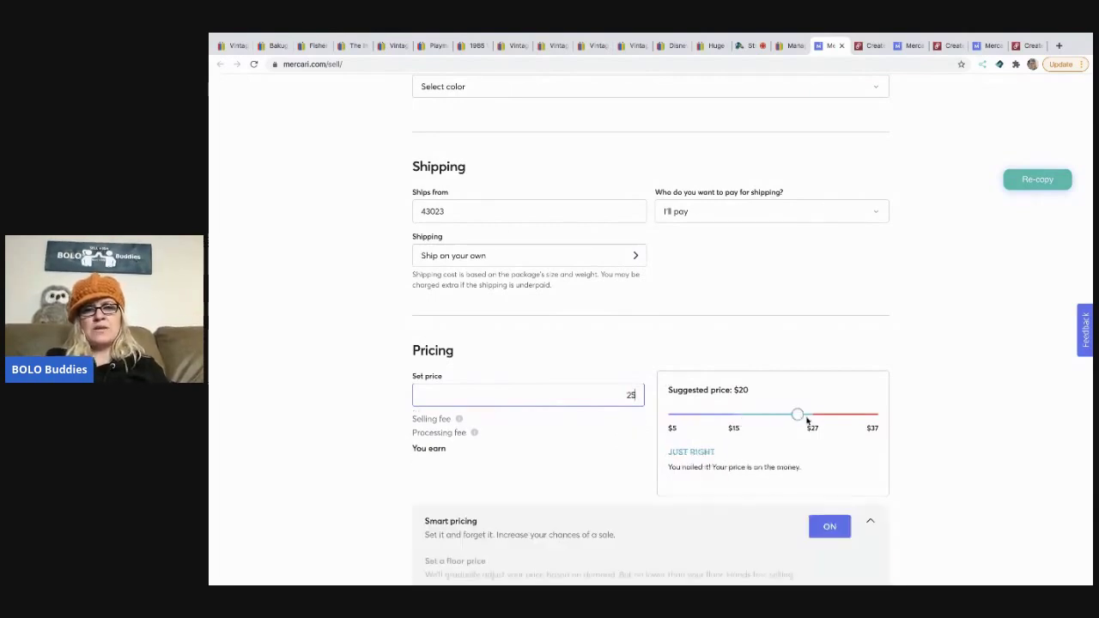
# Step: Turn off smart pricing and publish the Mercari listing
pyautogui.click(830, 528)
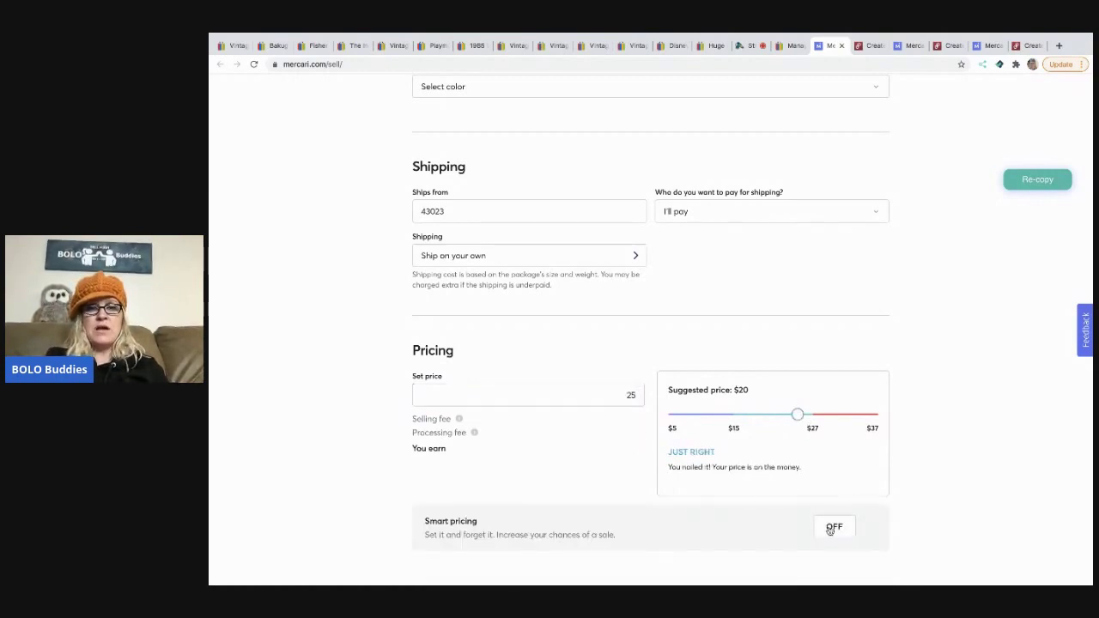
pyautogui.scroll(-1, 830, 530)
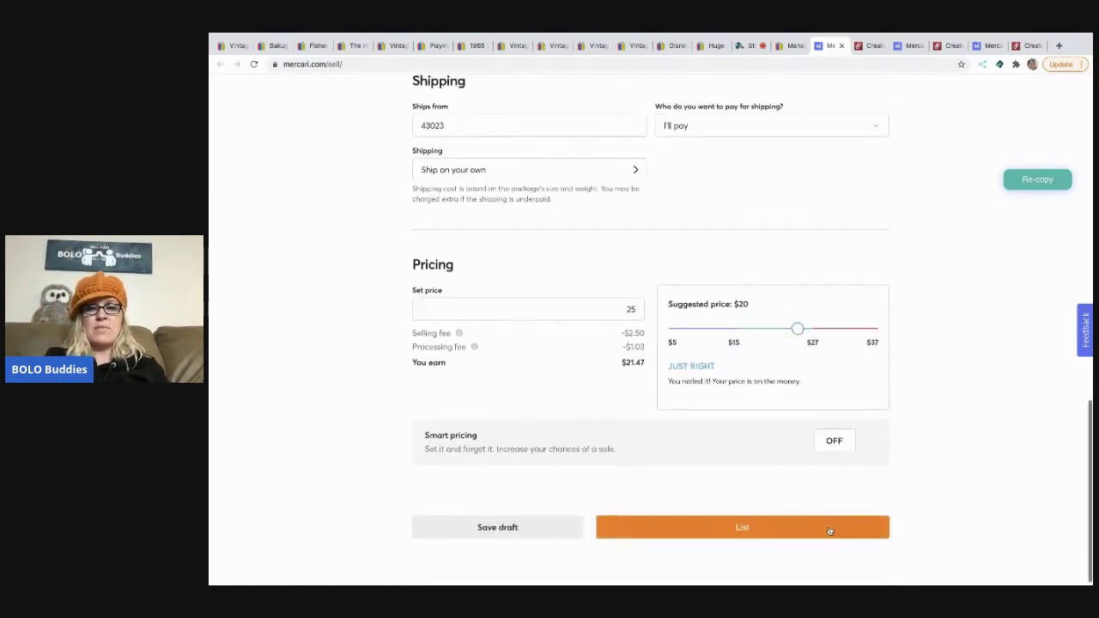
pyautogui.click(740, 530)
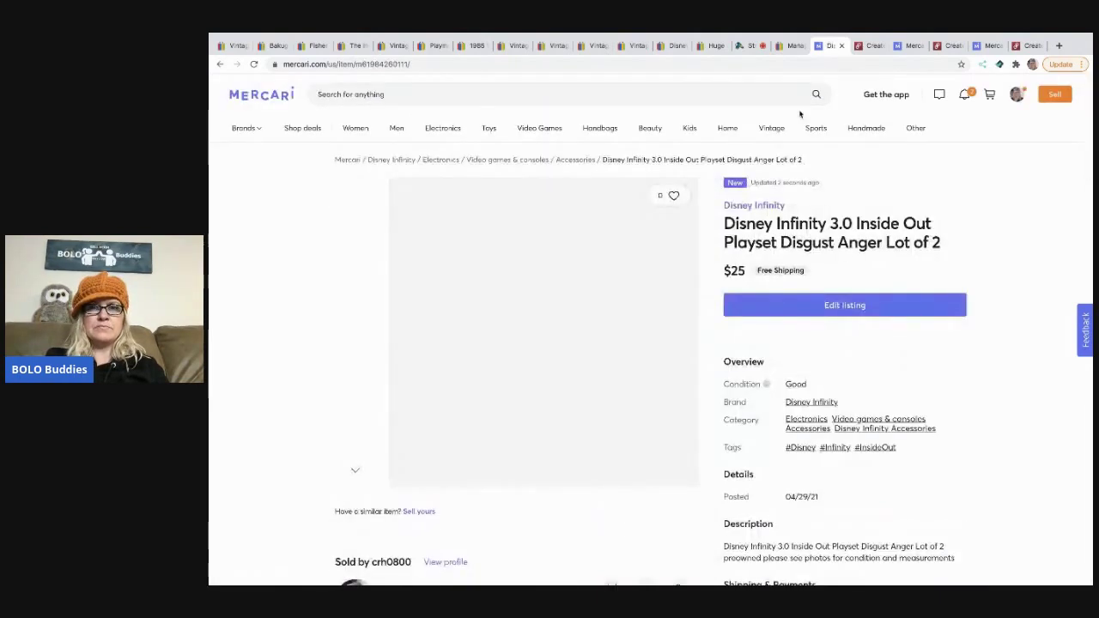
# Step: Change the title of the same item's Poshmark listing to "Disney Infinity 3.0 Inside Out Playset Lot"
pyautogui.click(870, 47)
pyautogui.scroll(-5, 755, 307)
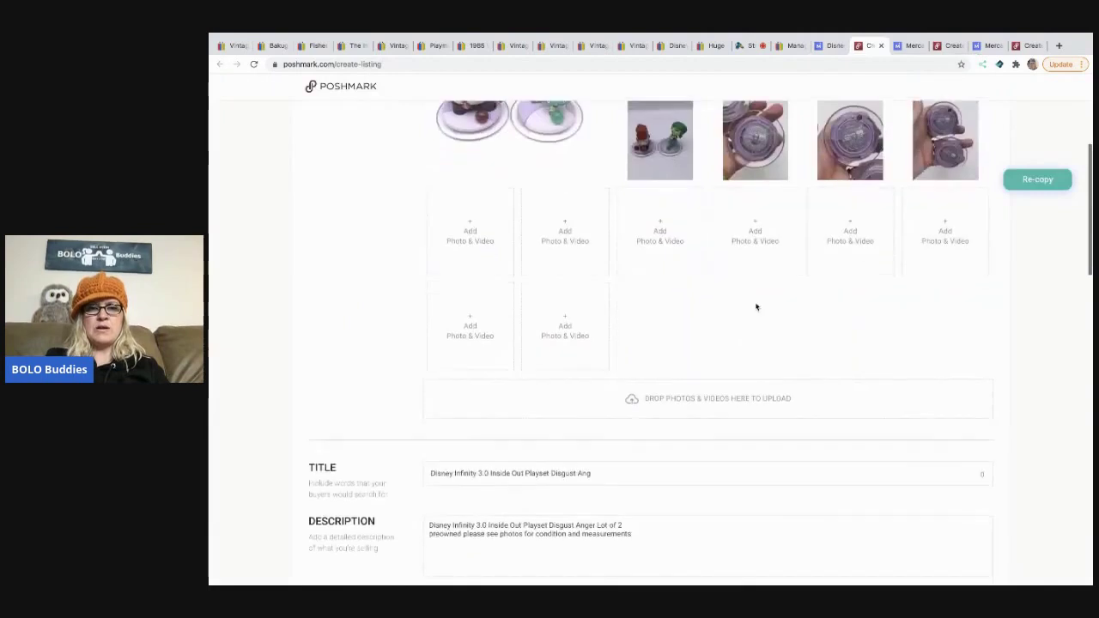
pyautogui.click(615, 288)
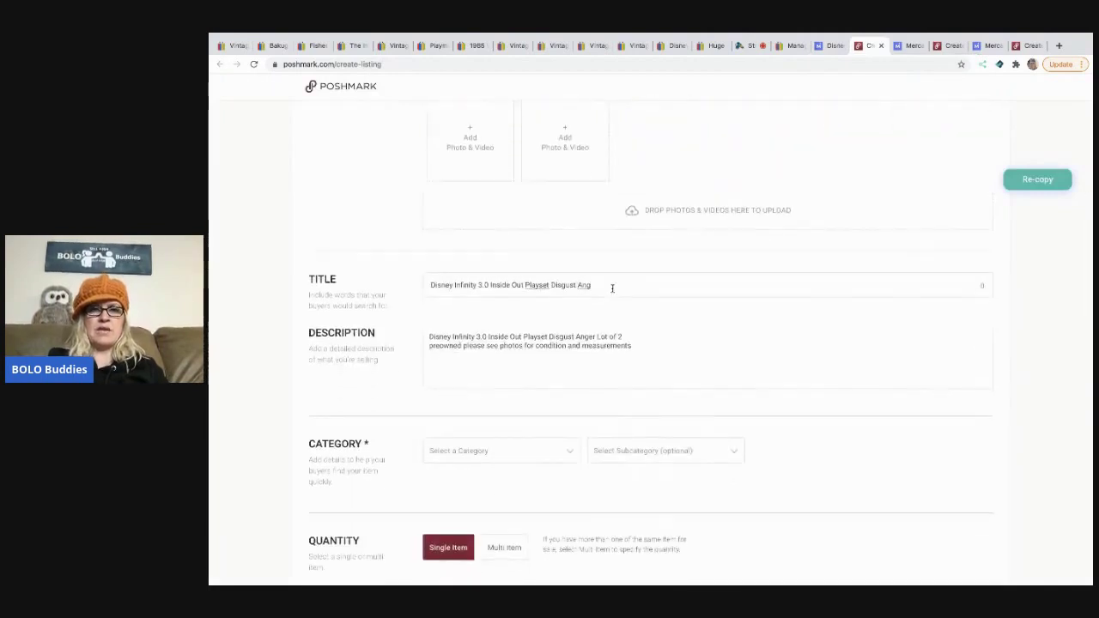
pyautogui.press('BackSpace')
pyautogui.press('BackSpace')
pyautogui.press('BackSpace')
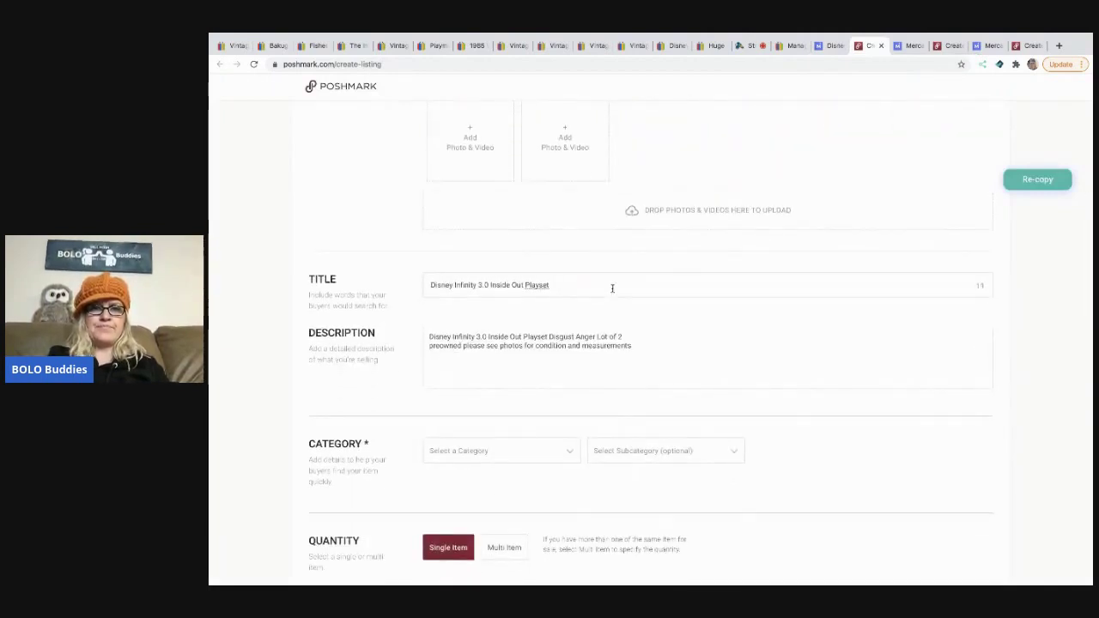
pyautogui.write('Lot')
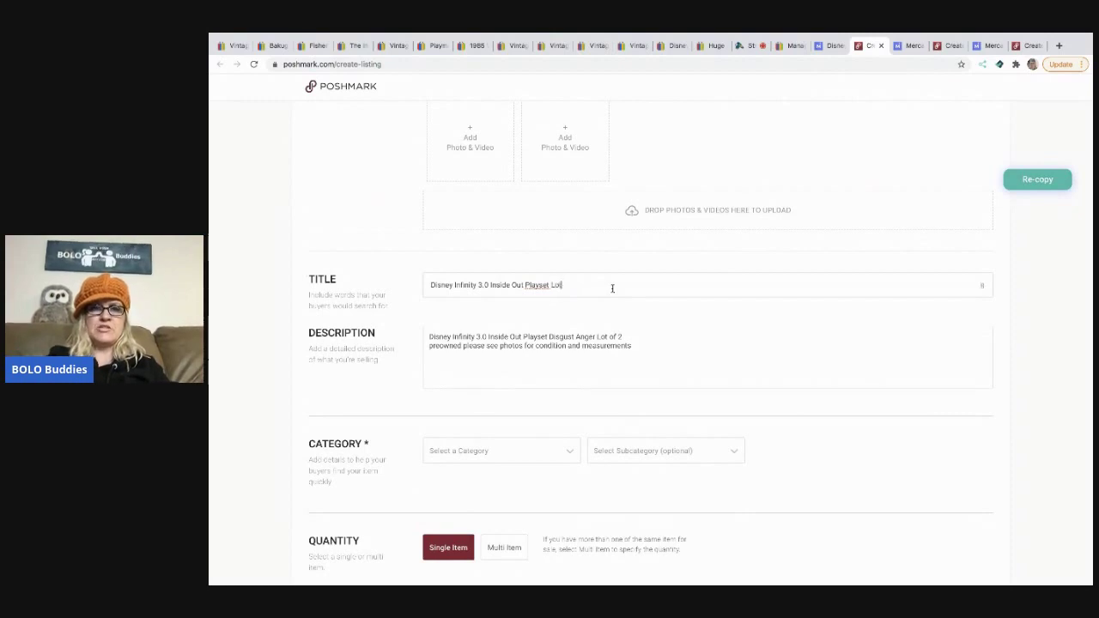
# Step: Set the Poshmark category to Kids Toys with the subcategory Action Figures & Playsets
pyautogui.click(570, 454)
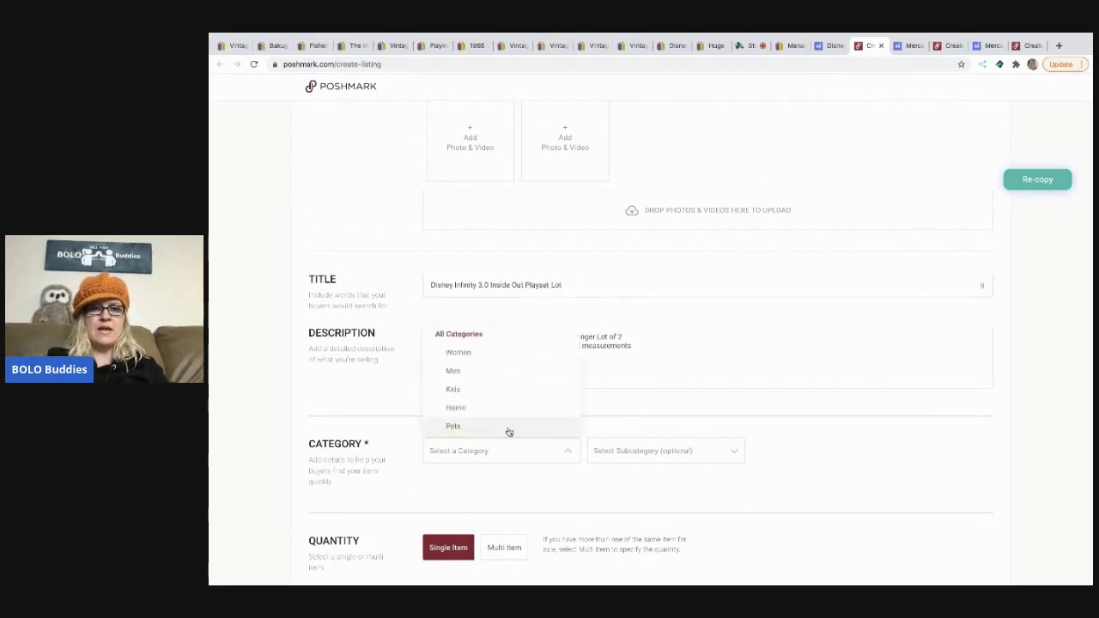
pyautogui.click(473, 391)
pyautogui.click(550, 414)
pyautogui.click(658, 416)
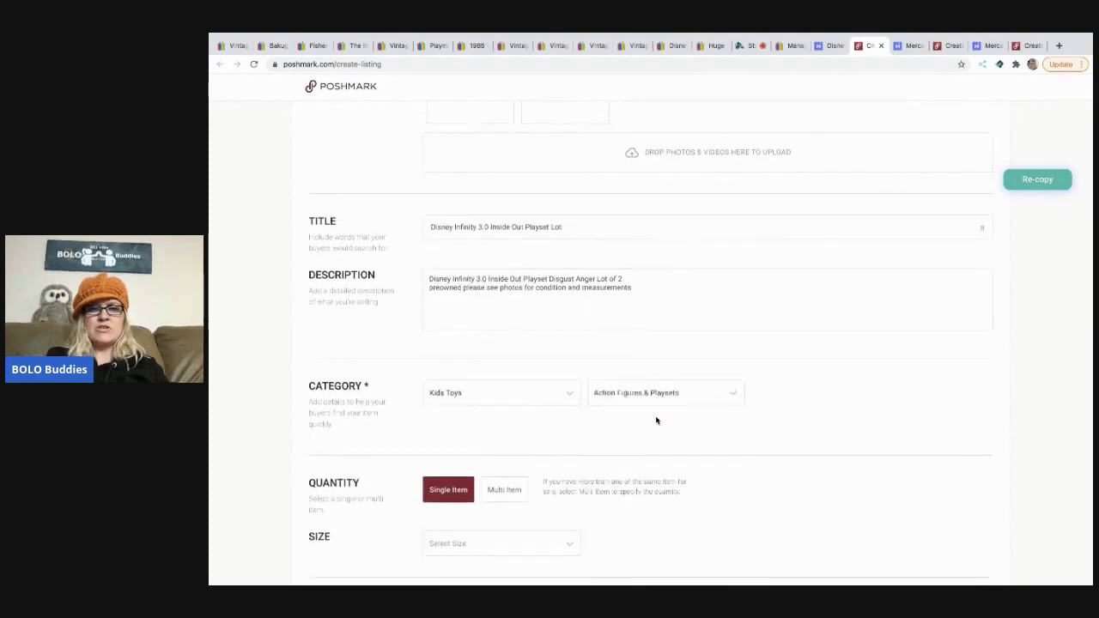
# Step: Set the size to One Size for boys and mark the item as not having tags attached
pyautogui.click(545, 417)
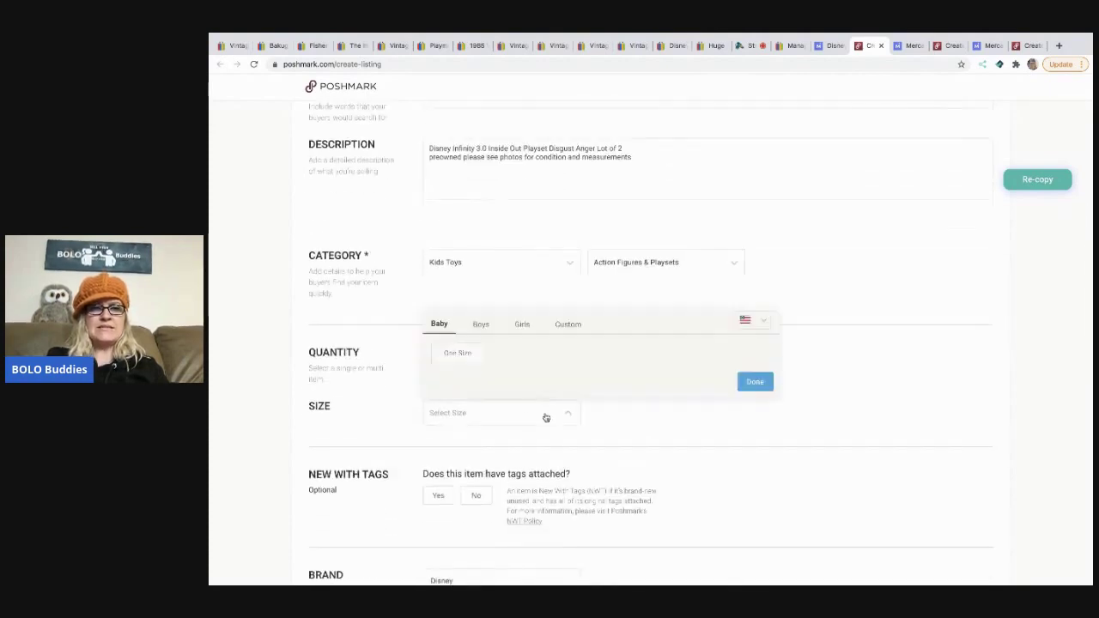
pyautogui.click(483, 325)
pyautogui.click(465, 355)
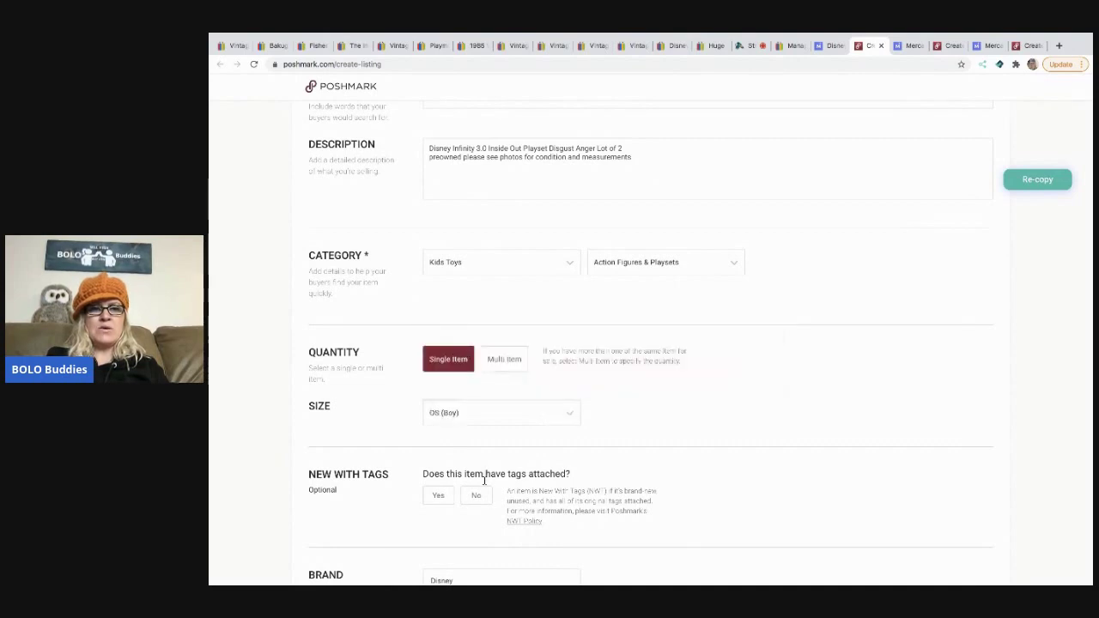
pyautogui.click(477, 497)
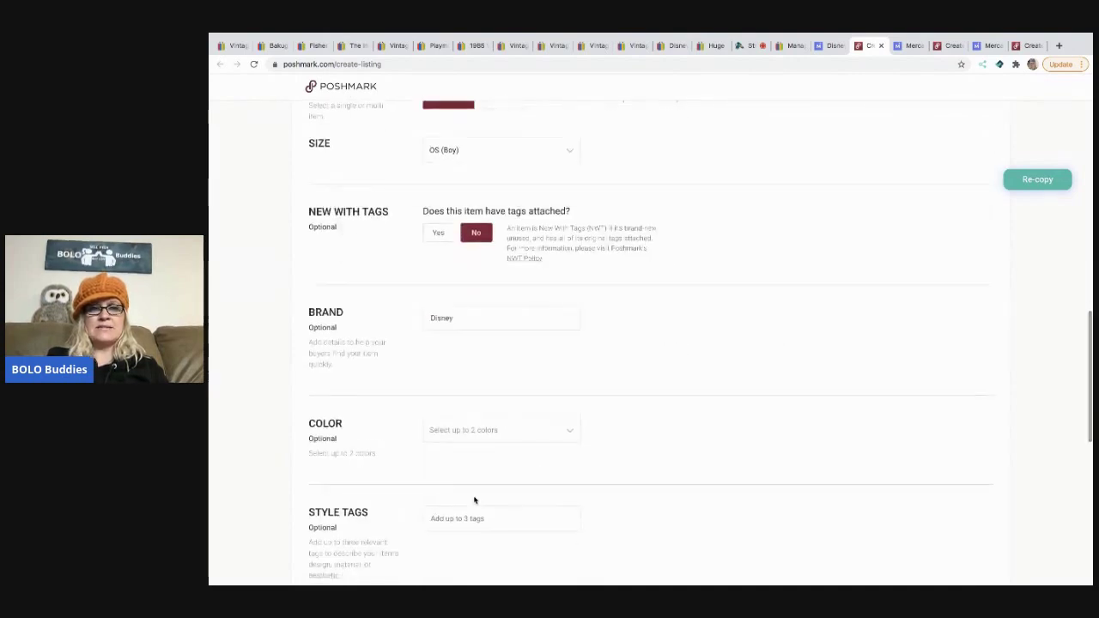
pyautogui.scroll(-4, 475, 501)
pyautogui.scroll(-2, 482, 432)
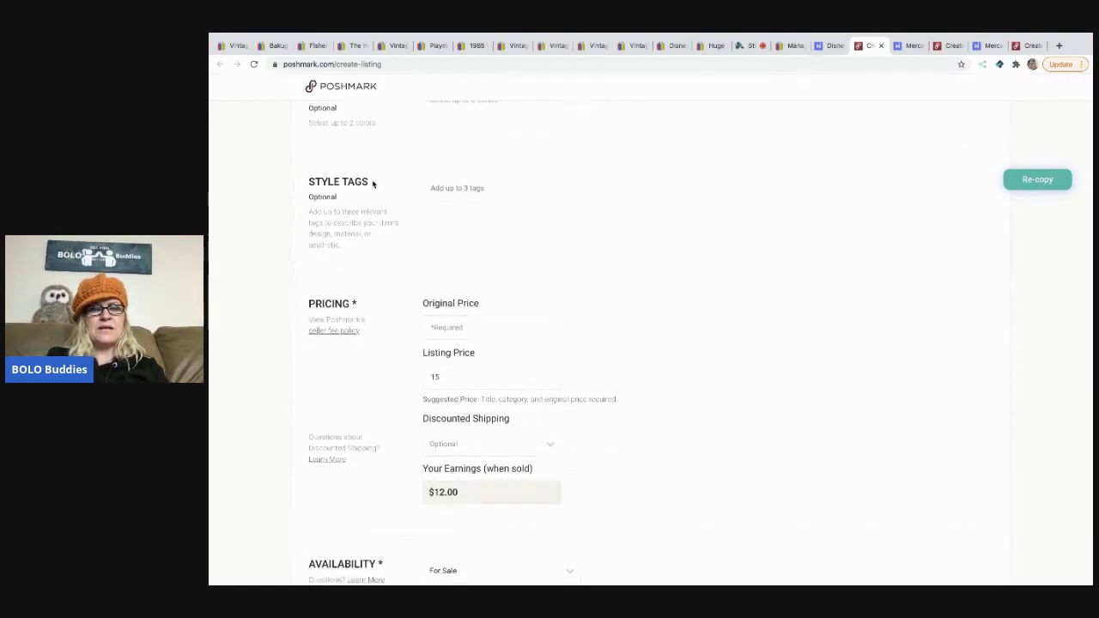
# Step: Set the Poshmark listing's original price to 0, listing price to 20 and discounted shipping to No Discount
pyautogui.click(462, 327)
pyautogui.write('11')
pyautogui.press('Tab')
pyautogui.write('20')
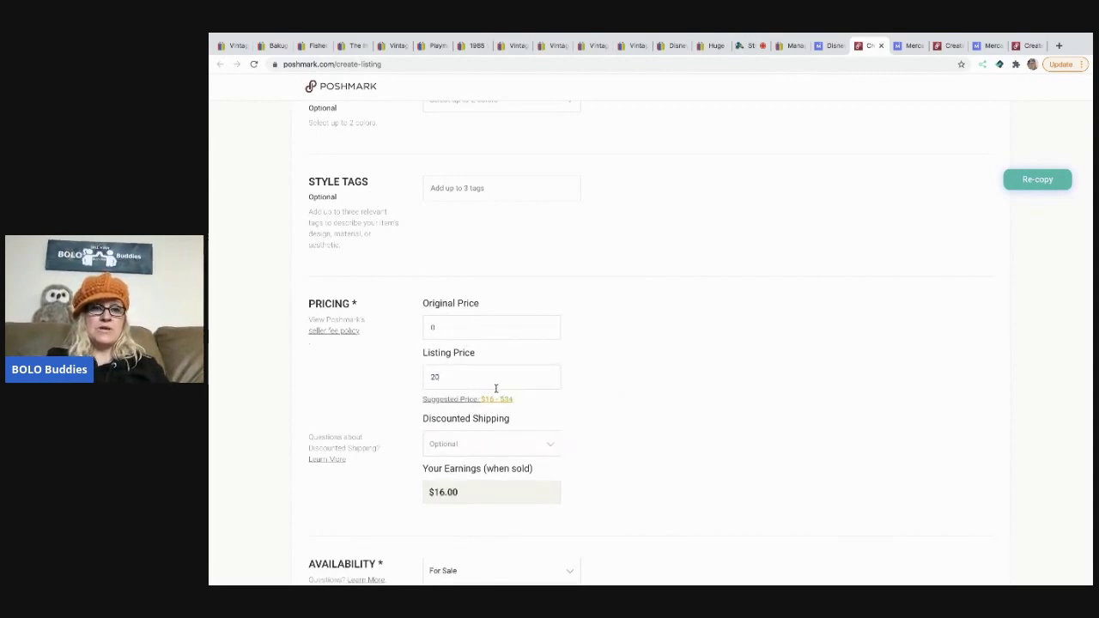
pyautogui.click(551, 448)
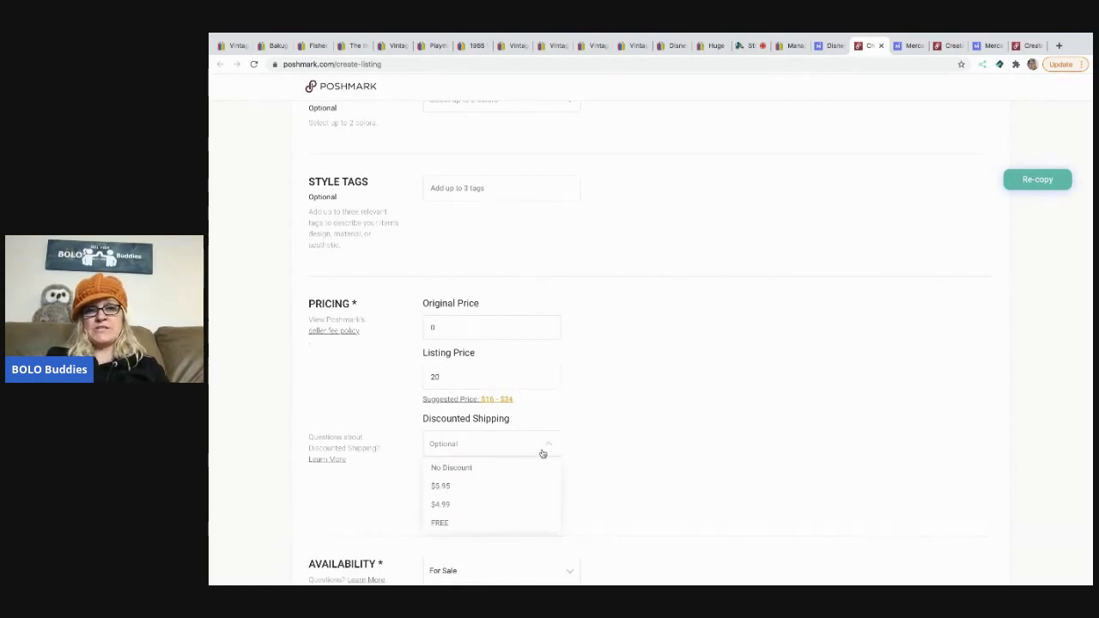
pyautogui.click(511, 465)
pyautogui.scroll(-2, 623, 422)
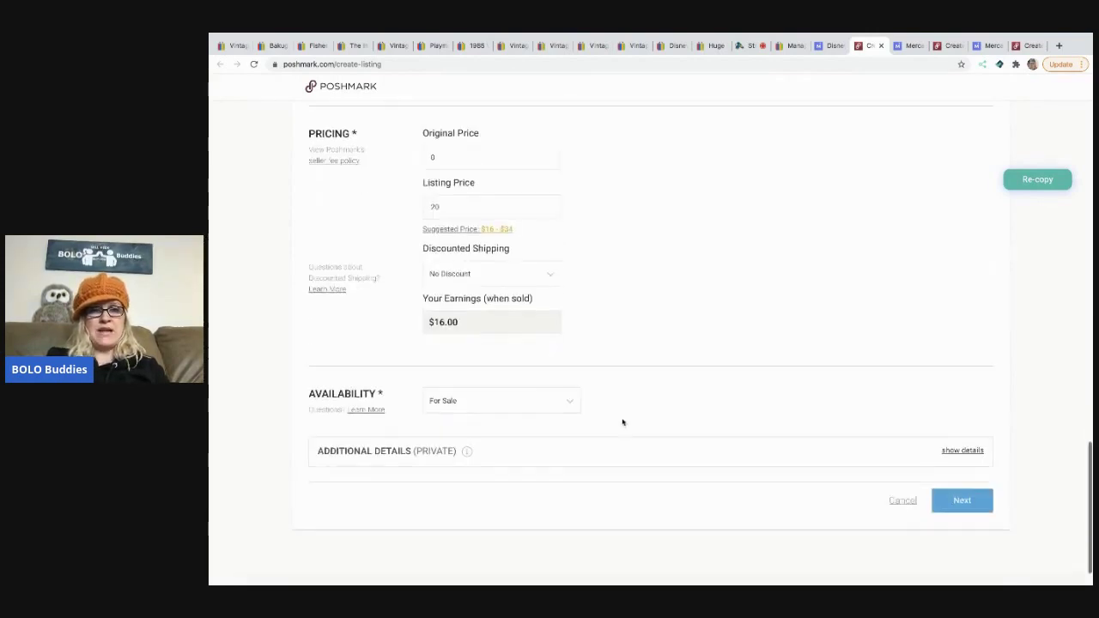
# Step: Change the listing price of the Inside Out playset lot to 22
pyautogui.click(493, 208)
pyautogui.press('BackSpace')
pyautogui.write('2')
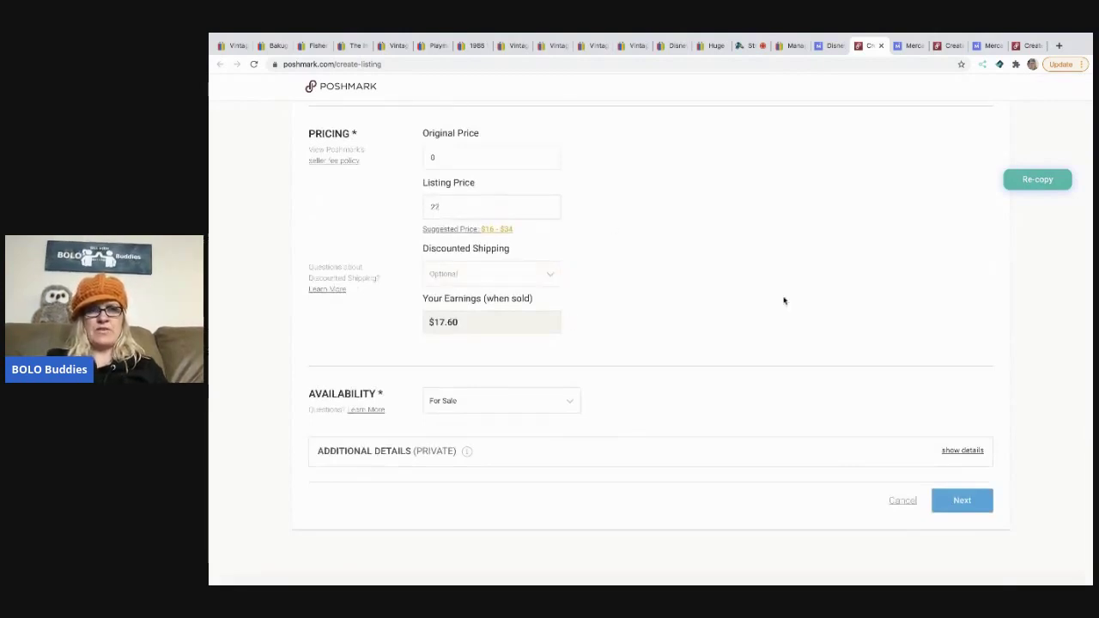
# Step: Turn off Pinterest and Twitter sharing and publish the Inside Out playset lot on Poshmark
pyautogui.click(962, 501)
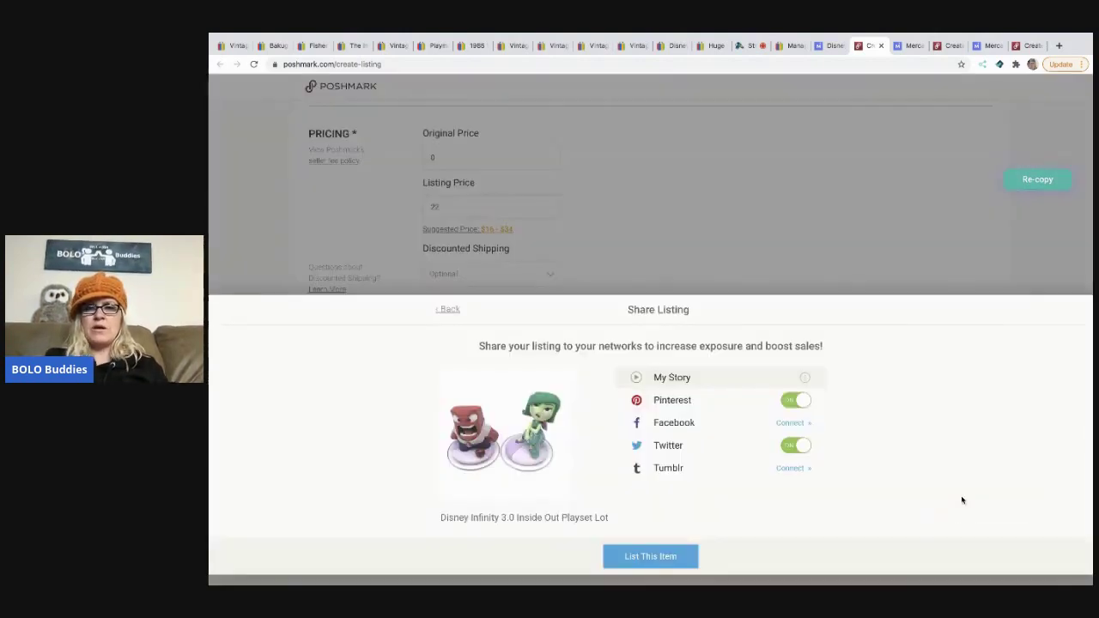
pyautogui.click(791, 398)
pyautogui.click(795, 442)
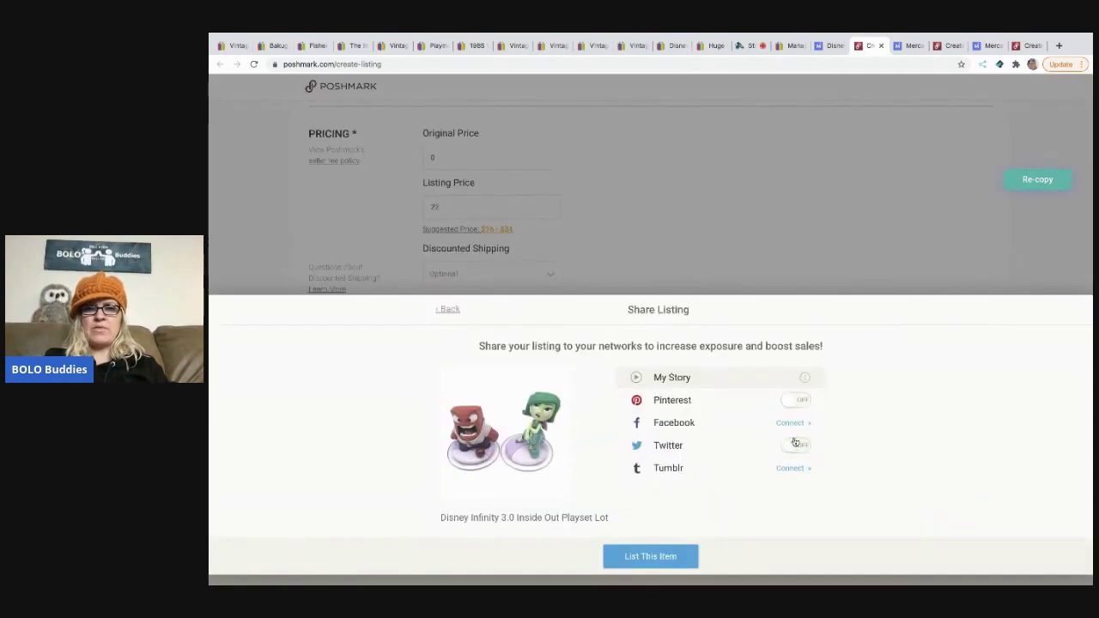
pyautogui.click(645, 557)
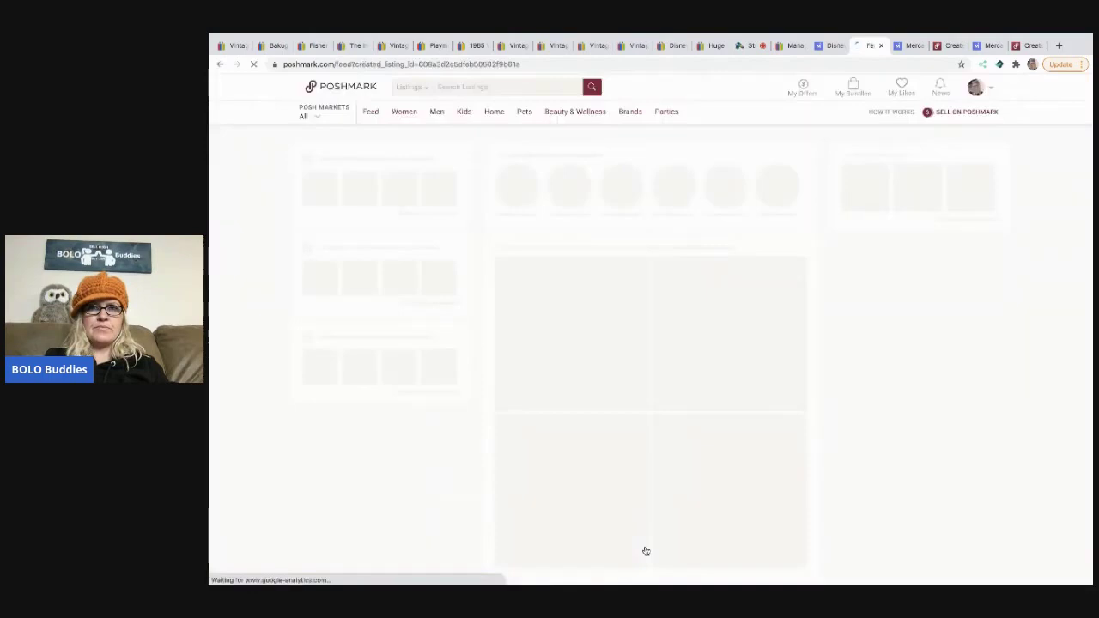
# Step: Add the hashtags #Alice, #Disney and #Infinity to the Mercari listing for the Alice In Wonderland figure
pyautogui.click(911, 46)
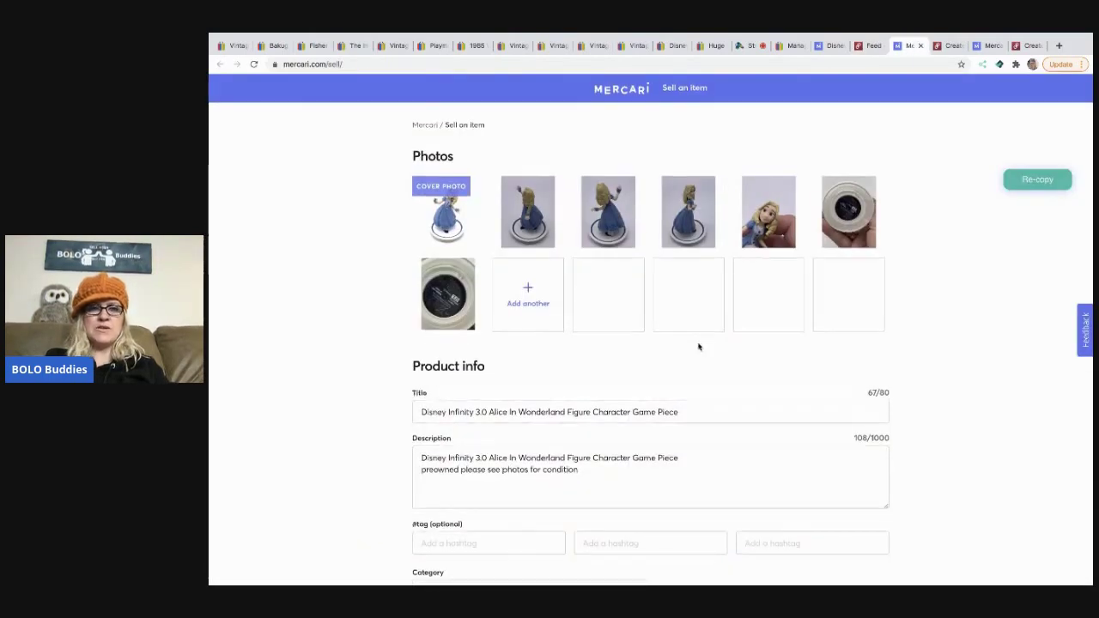
pyautogui.scroll(-2, 699, 346)
pyautogui.click(513, 407)
pyautogui.write('#Alice')
pyautogui.press('Tab')
pyautogui.write('#Disney')
pyautogui.press('Tab')
pyautogui.write('#In')
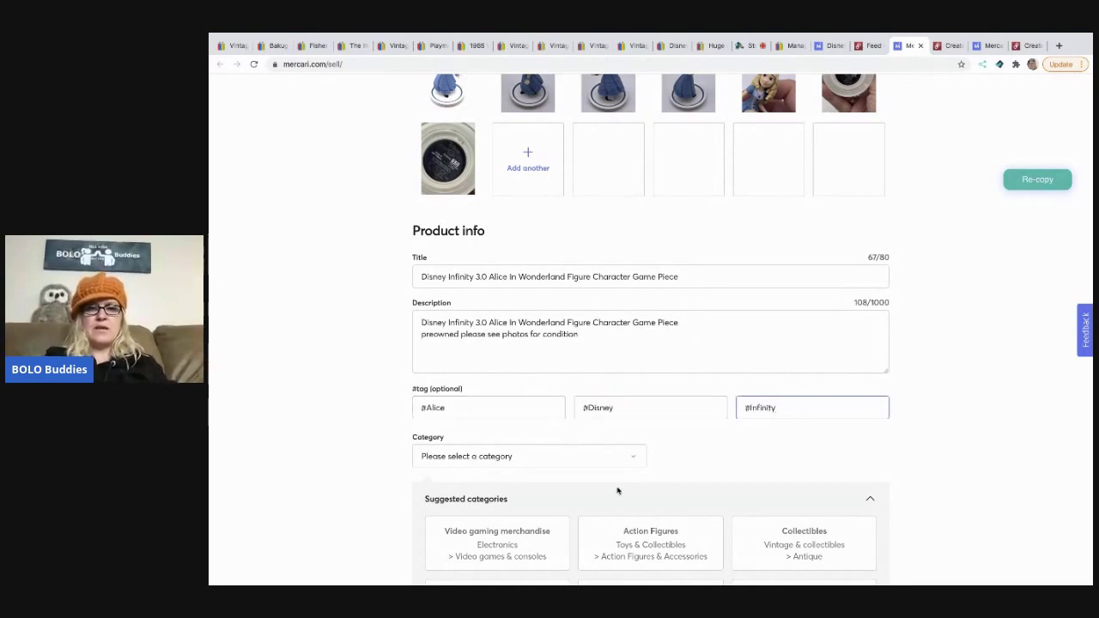
# Step: Set the category to Electronics, Video games & consoles, Accessories and the condition to Good
pyautogui.scroll(-3, 615, 490)
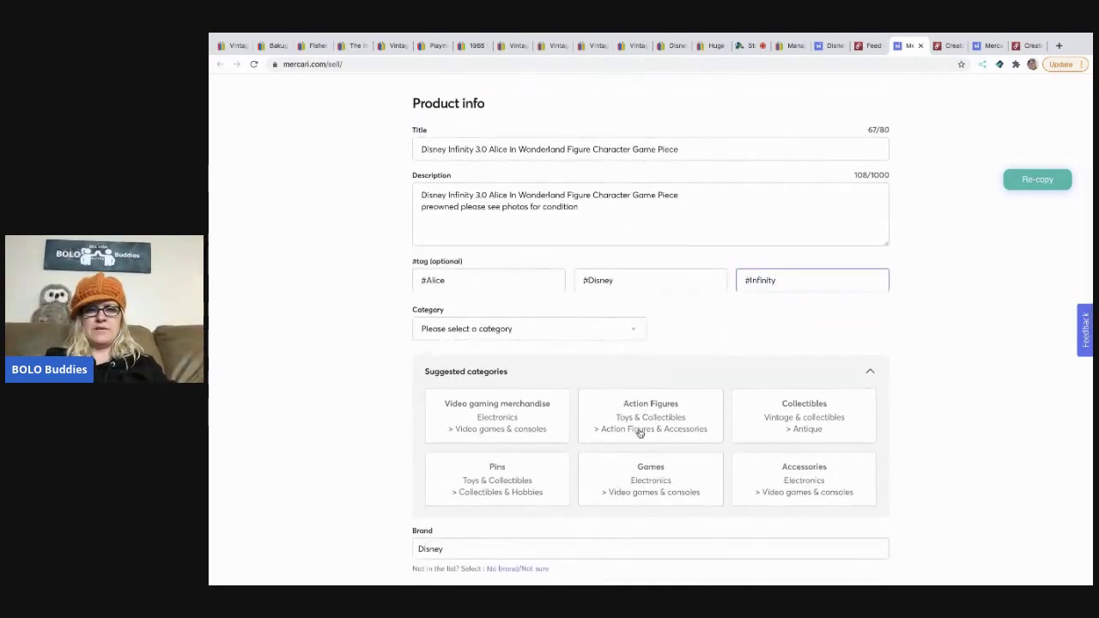
pyautogui.click(820, 487)
pyautogui.click(690, 445)
pyautogui.scroll(-2, 689, 439)
pyautogui.click(649, 505)
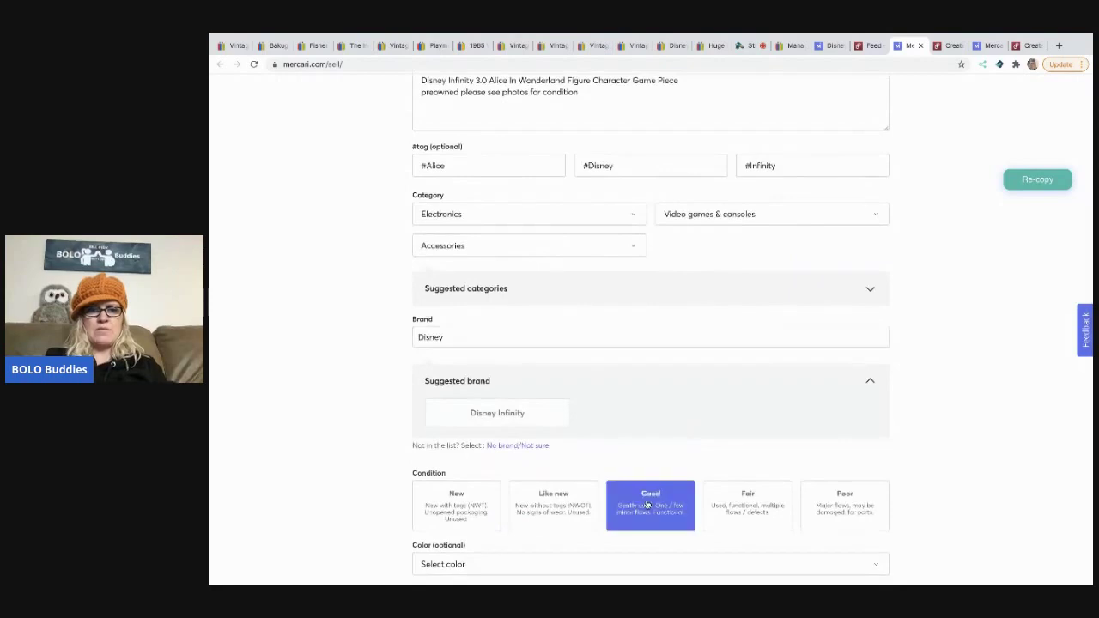
# Step: Have the seller pay for shipping and set the shipping method to Ship on your own
pyautogui.scroll(-3, 648, 505)
pyautogui.click(679, 496)
pyautogui.click(684, 530)
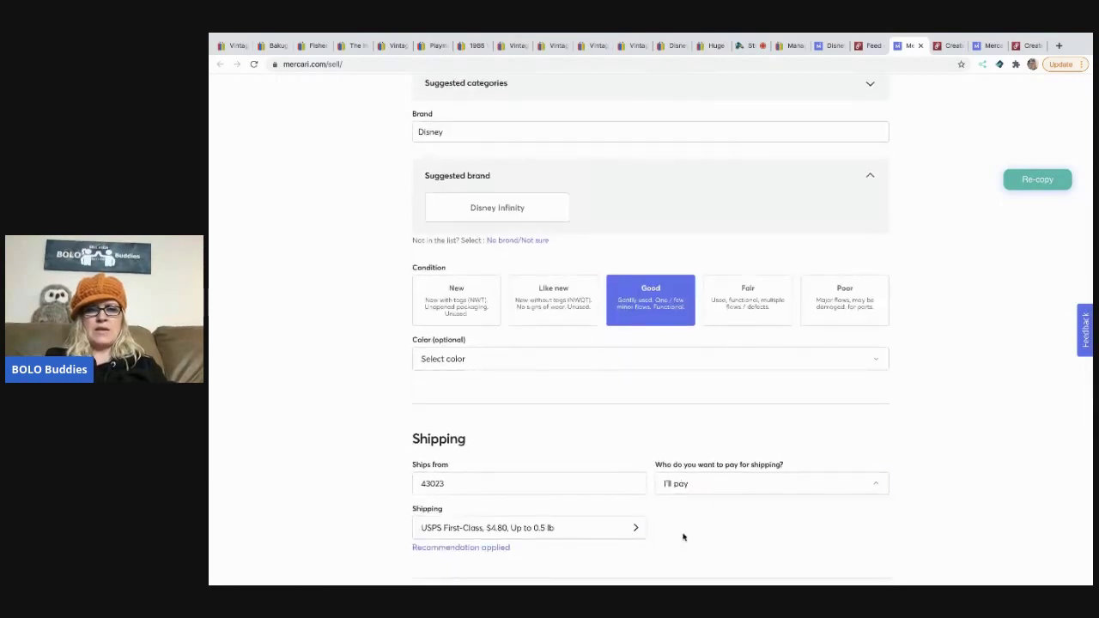
pyautogui.click(613, 527)
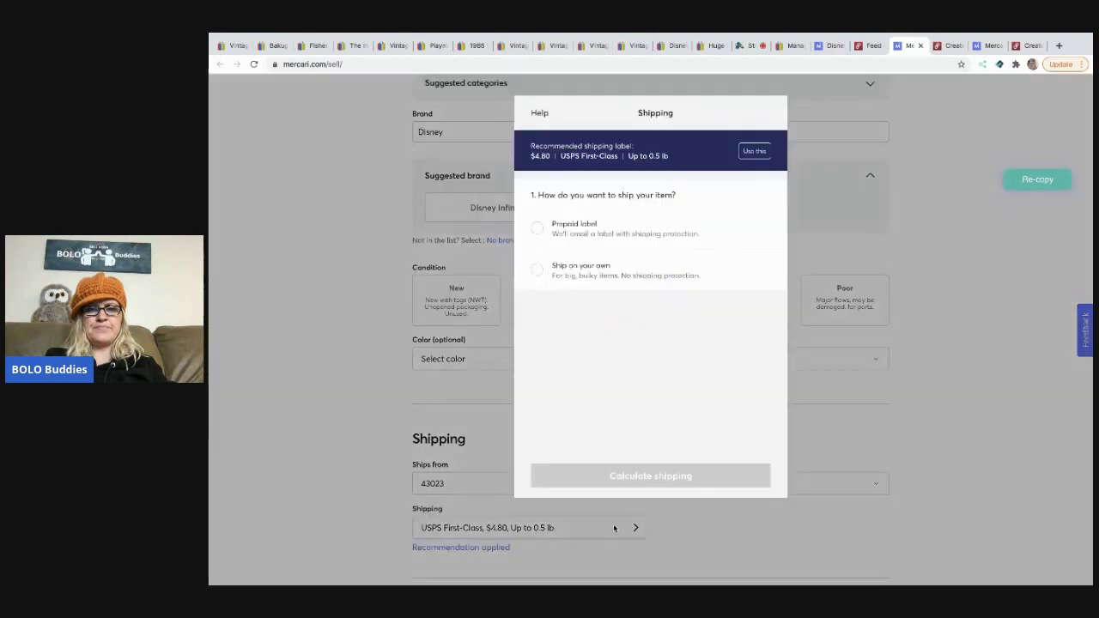
pyautogui.click(636, 273)
pyautogui.click(673, 478)
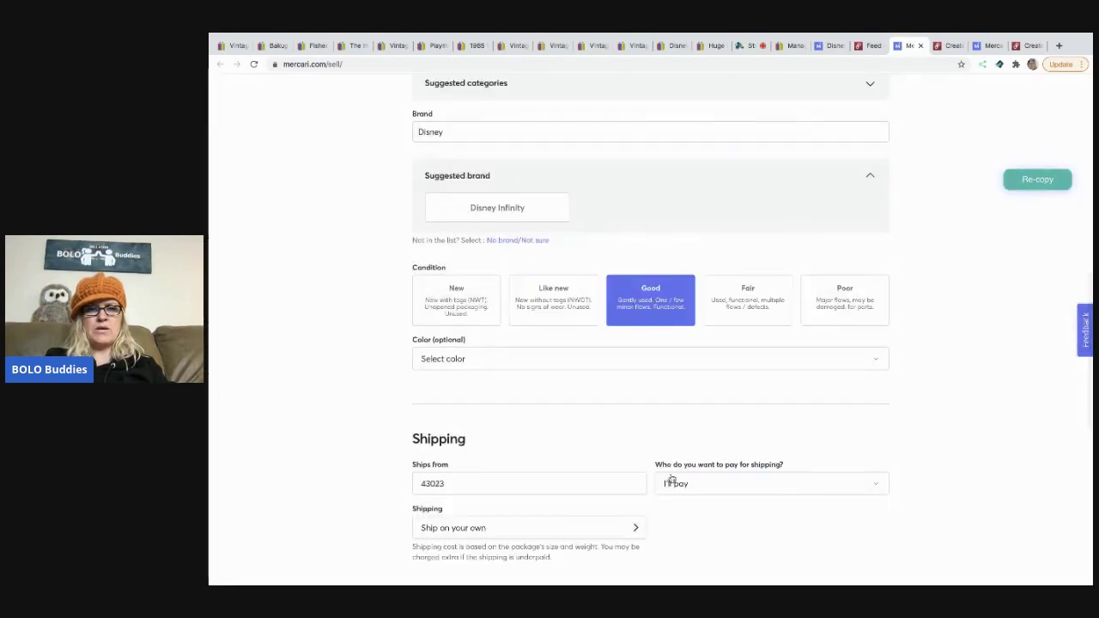
# Step: Set the Alice figure's Mercari price to $38
pyautogui.scroll(-3, 661, 456)
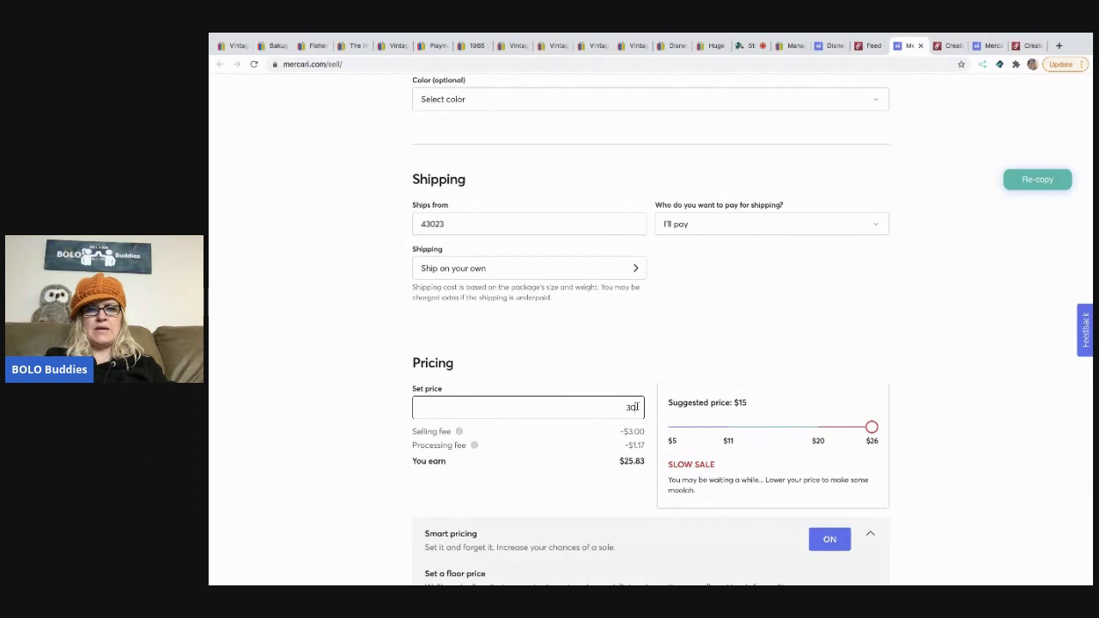
pyautogui.press('BackSpace')
pyautogui.press('BackSpace')
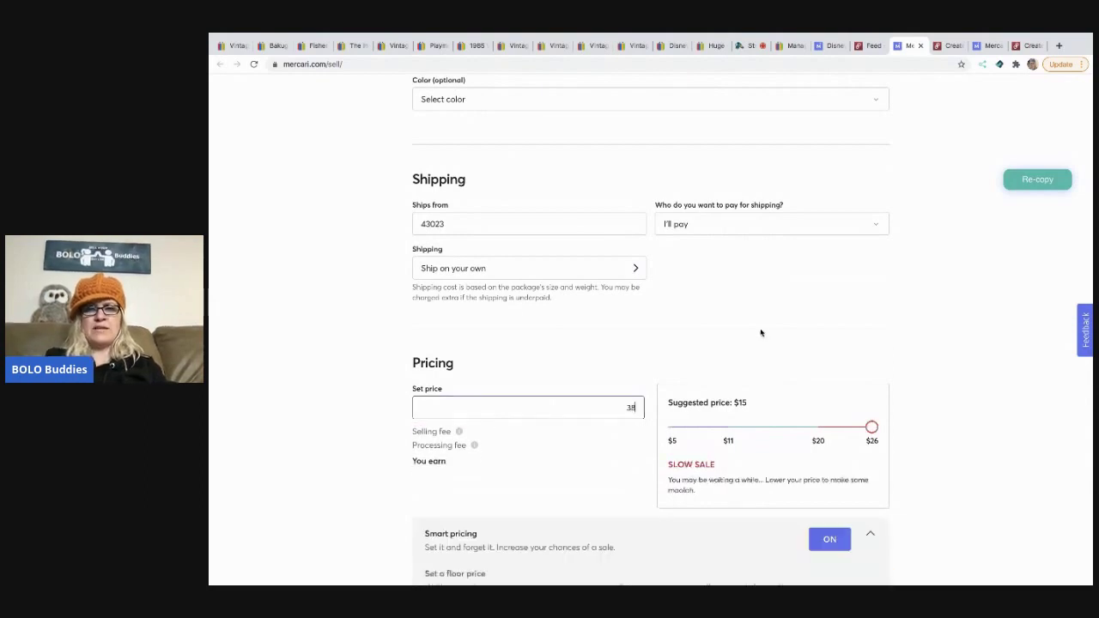
# Step: Turn off smart pricing and publish the Alice figure's Mercari listing
pyautogui.click(824, 541)
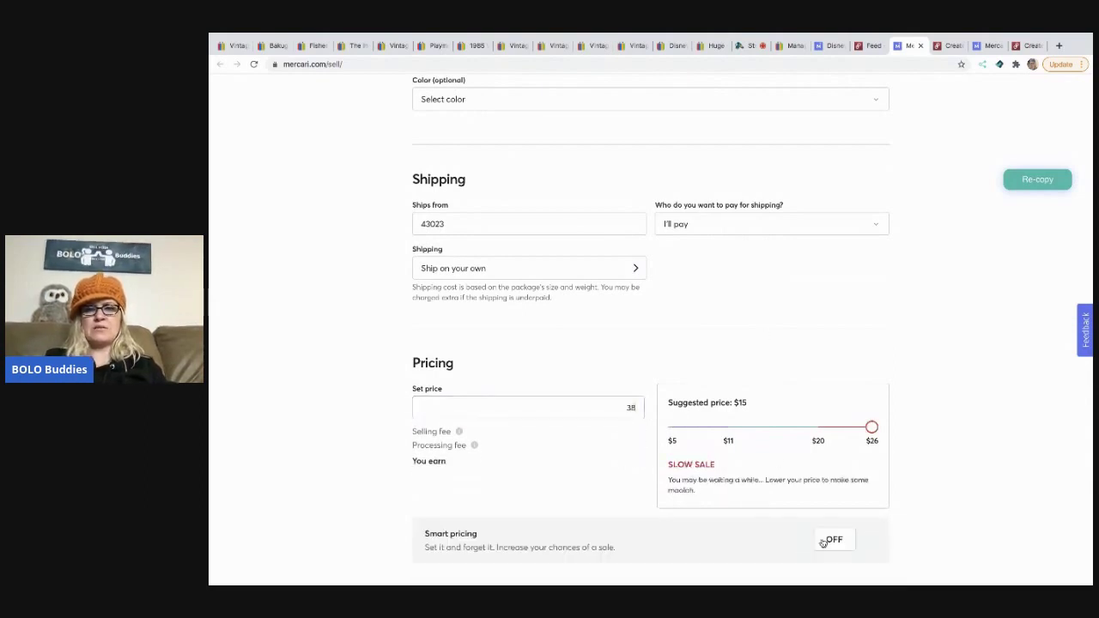
pyautogui.scroll(-2, 812, 339)
pyautogui.click(745, 523)
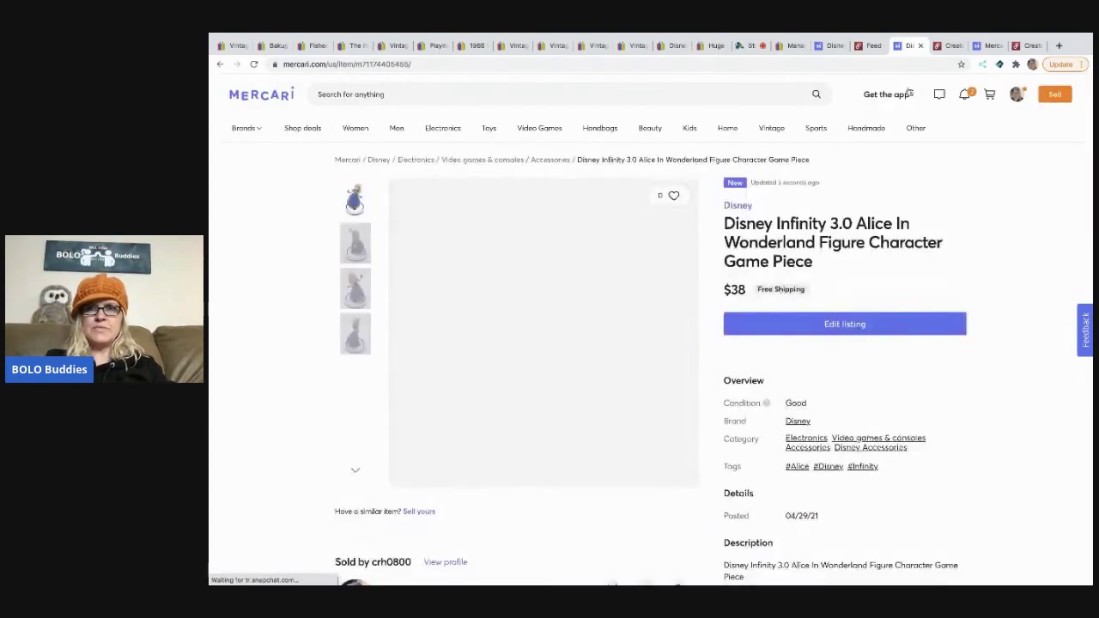
# Step: Shorten the title of the Alice figure's Poshmark listing to "Disney Infinity 3.0 Alice In Wonderland Figure"
pyautogui.click(948, 46)
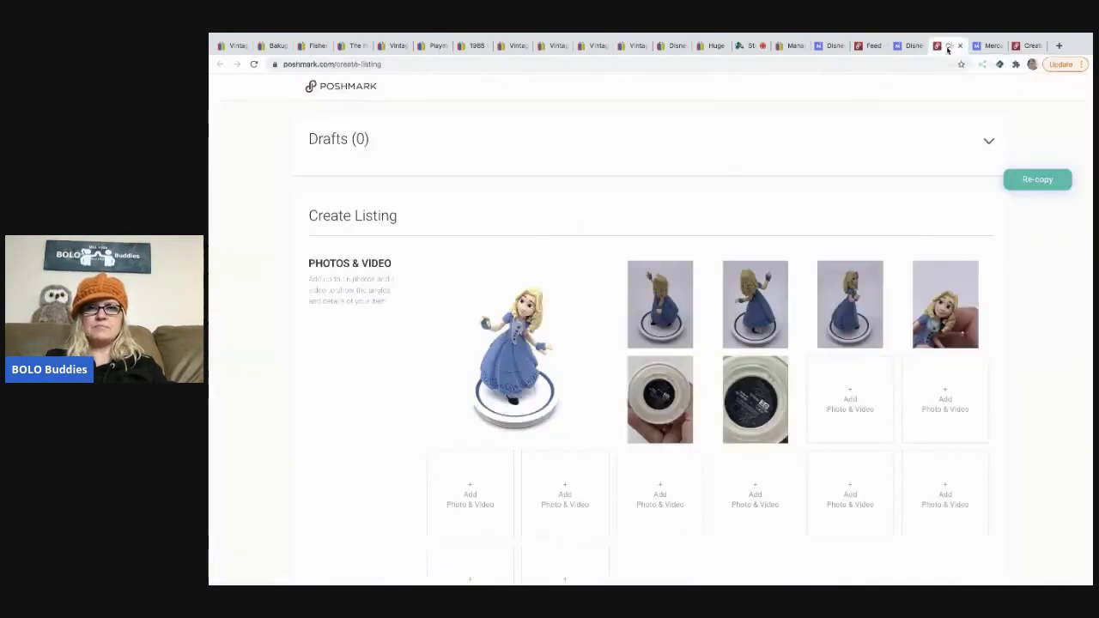
pyautogui.scroll(-5, 792, 380)
pyautogui.scroll(-2, 793, 380)
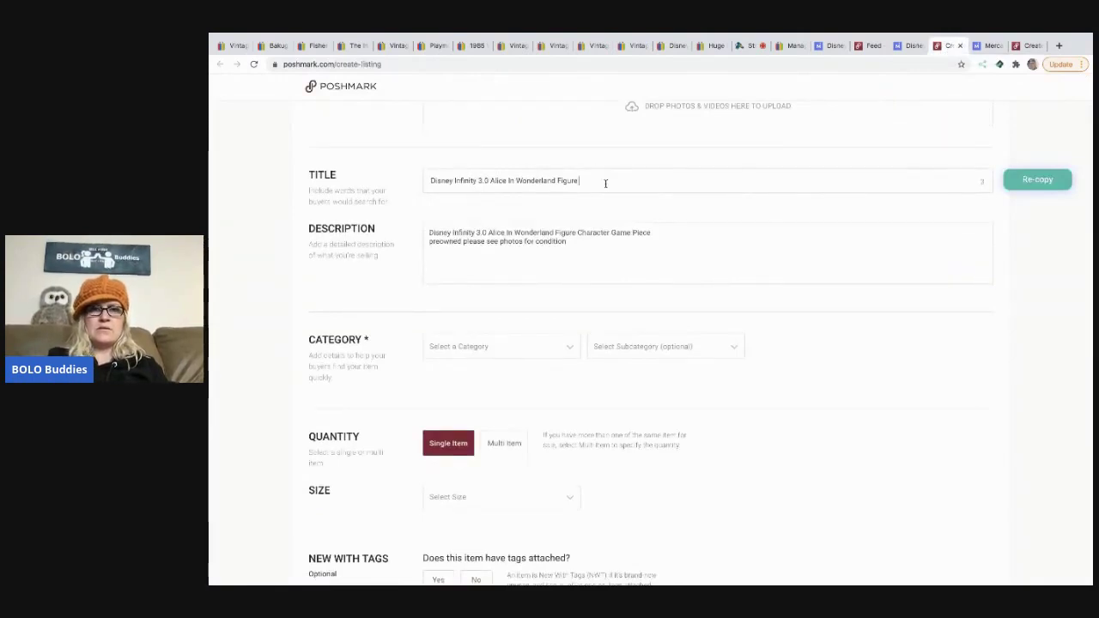
# Step: Set the Poshmark category to Kids Toys with the subcategory Action Figures & Playsets
pyautogui.click(565, 350)
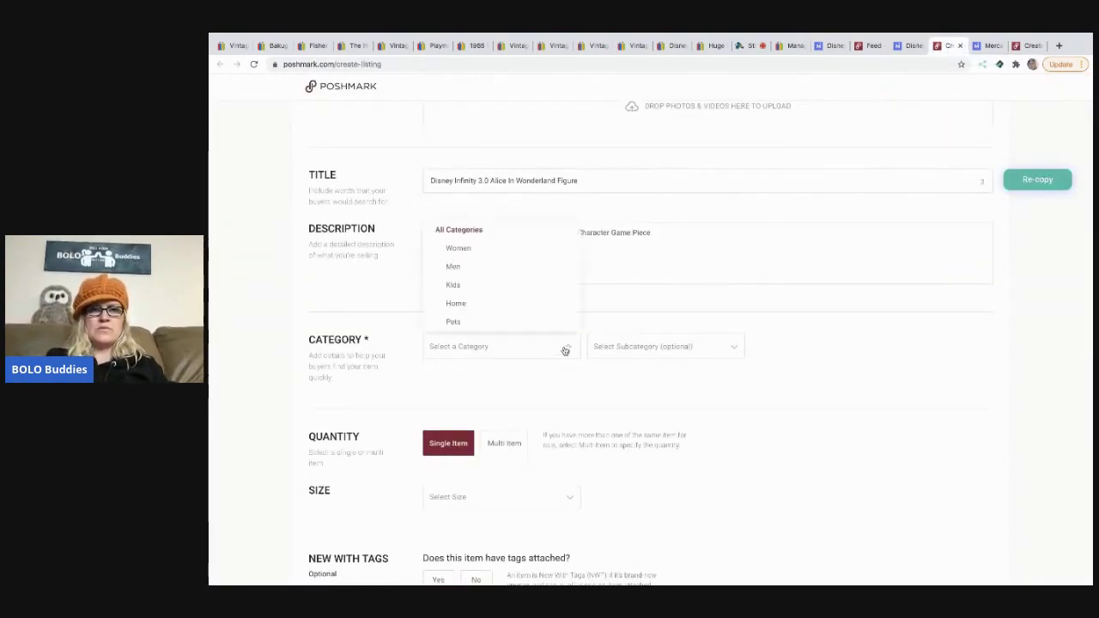
pyautogui.click(505, 293)
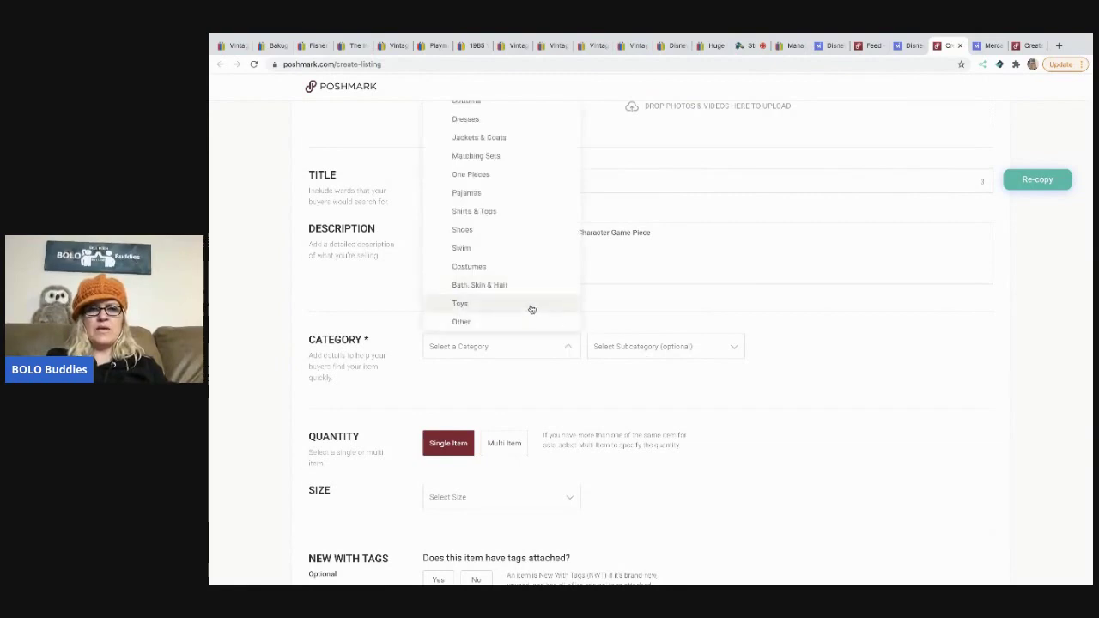
pyautogui.click(529, 305)
pyautogui.click(648, 371)
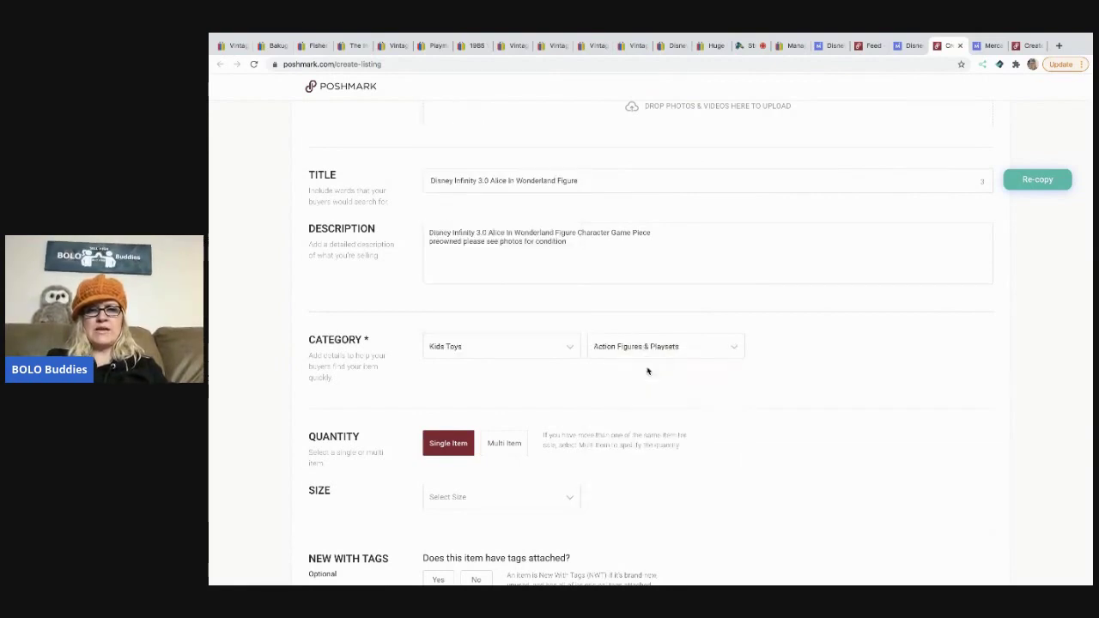
# Step: Set the size to One Size for girls and mark the item as not having tags attached
pyautogui.click(513, 499)
pyautogui.click(521, 409)
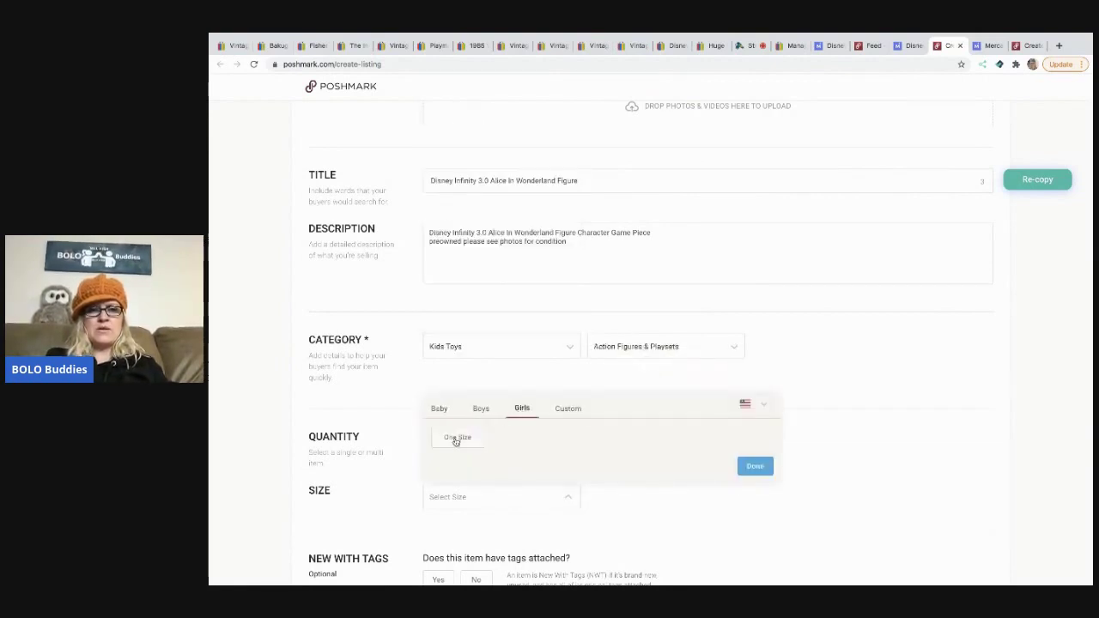
pyautogui.click(457, 438)
pyautogui.scroll(-3, 457, 429)
pyautogui.click(475, 370)
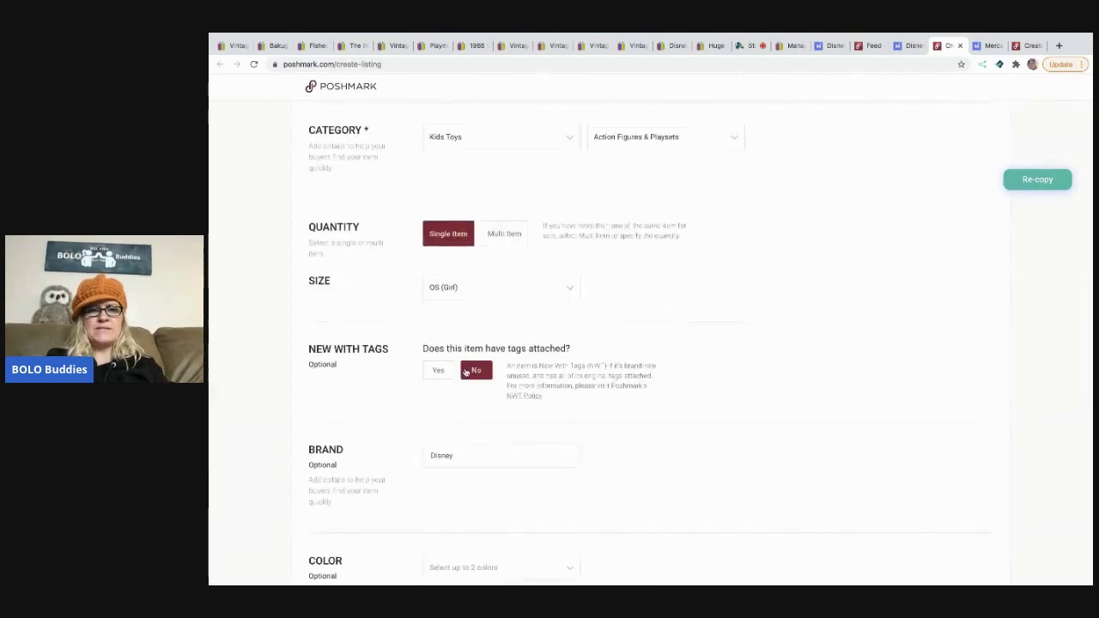
# Step: Set the Alice figure's original price to 0 and its listing price to 35
pyautogui.scroll(-5, 468, 373)
pyautogui.scroll(-1, 467, 372)
pyautogui.click(466, 355)
pyautogui.write('8')
pyautogui.write('35')
pyautogui.scroll(-3, 714, 378)
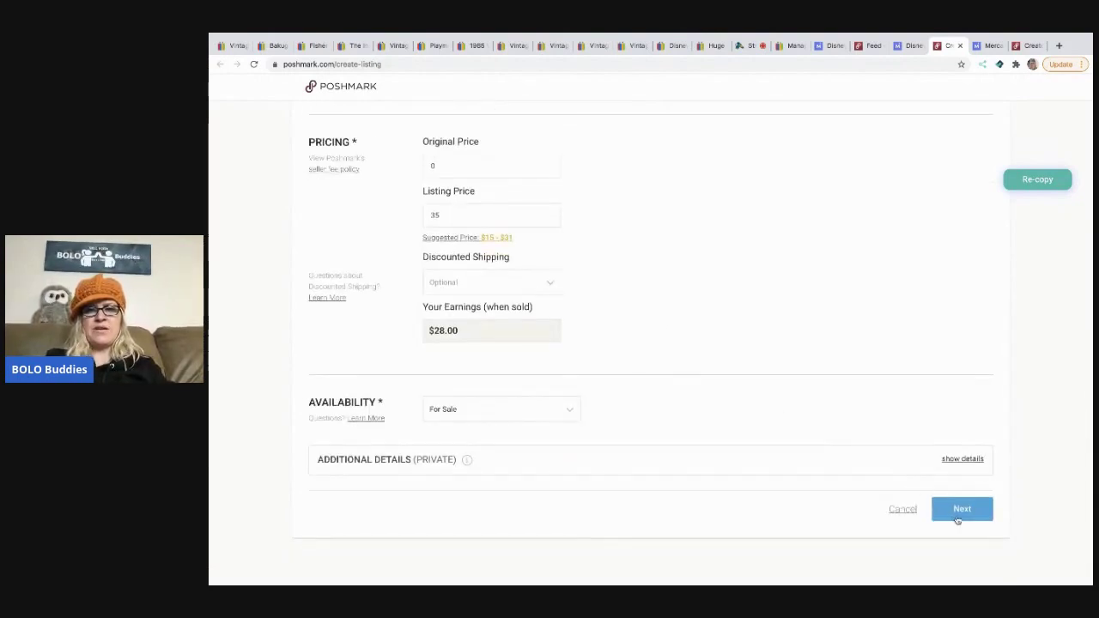
# Step: Turn off Pinterest and Twitter sharing and publish the Alice figure on Poshmark
pyautogui.click(958, 513)
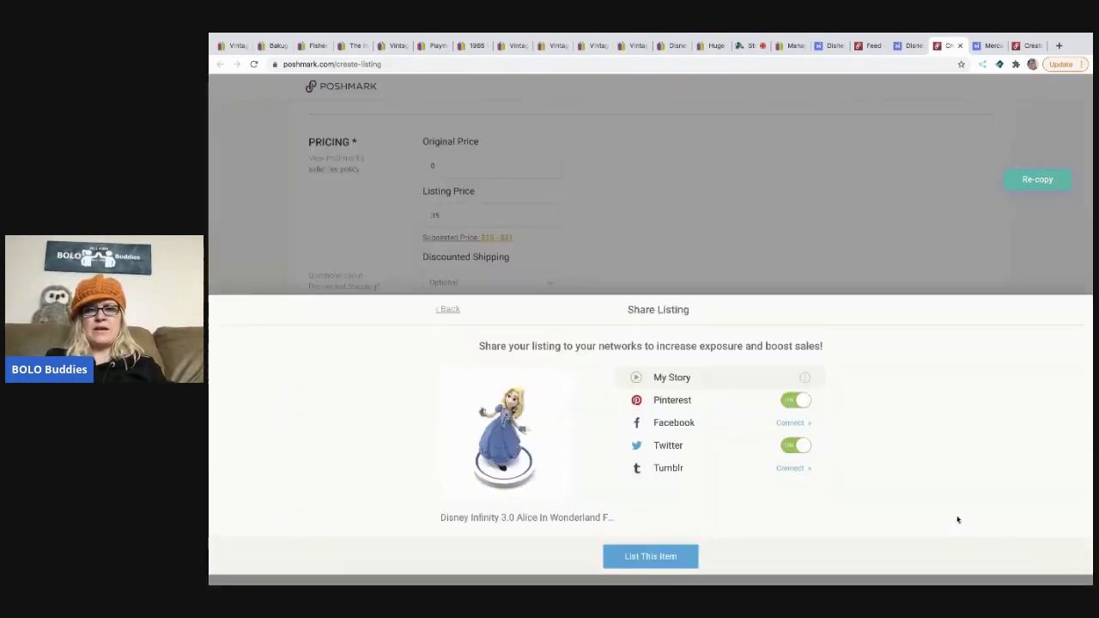
pyautogui.click(795, 400)
pyautogui.click(791, 447)
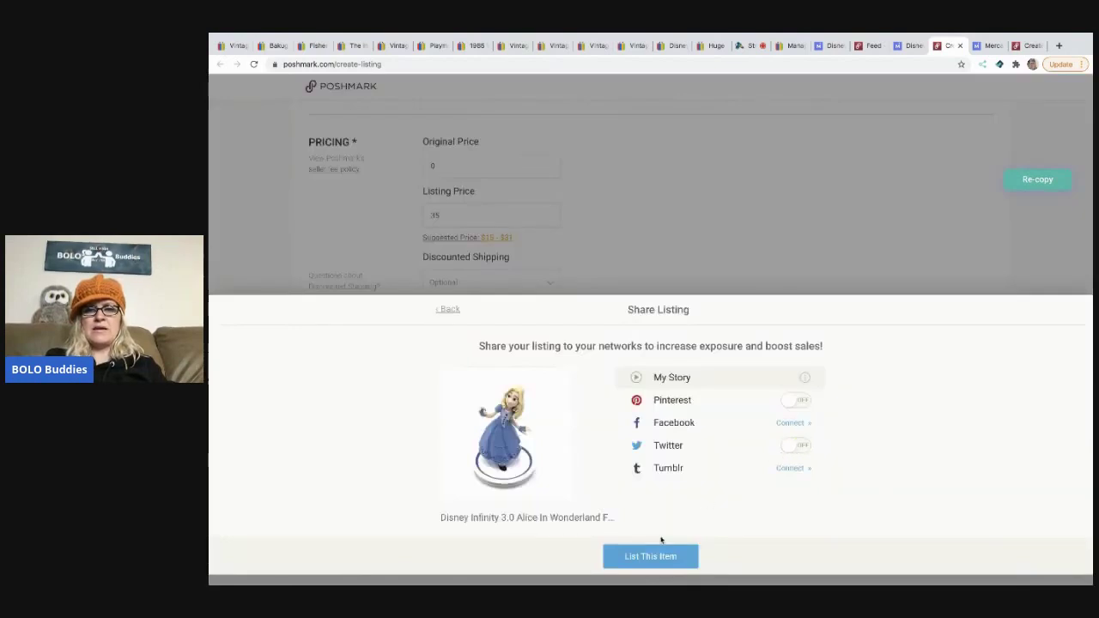
pyautogui.click(651, 557)
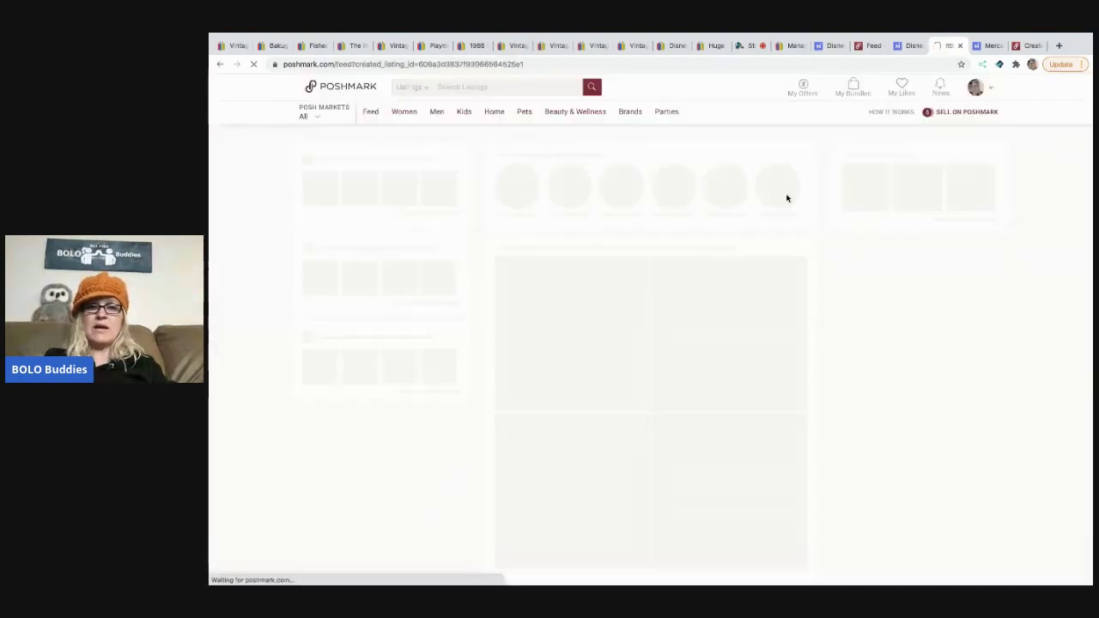
# Step: Add the hashtags #Disney, #Infinity and #Marvel to the Mercari listing for the Iron Man, Thor and Spiderman lot
pyautogui.click(984, 48)
pyautogui.scroll(-2, 685, 319)
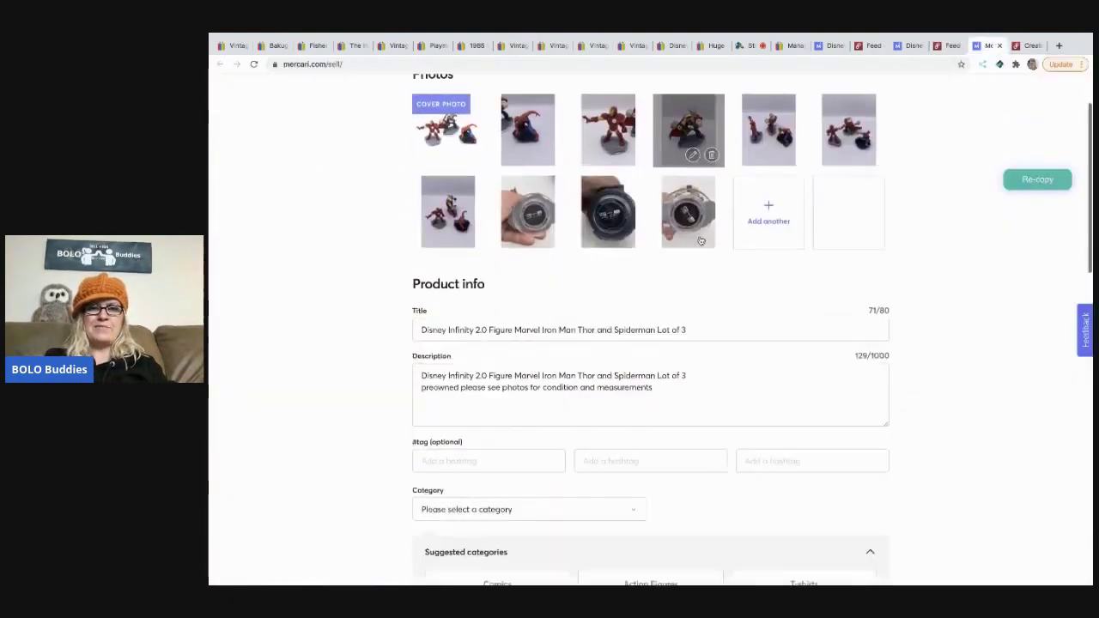
pyautogui.scroll(-1, 684, 343)
pyautogui.click(534, 403)
pyautogui.write('#Di')
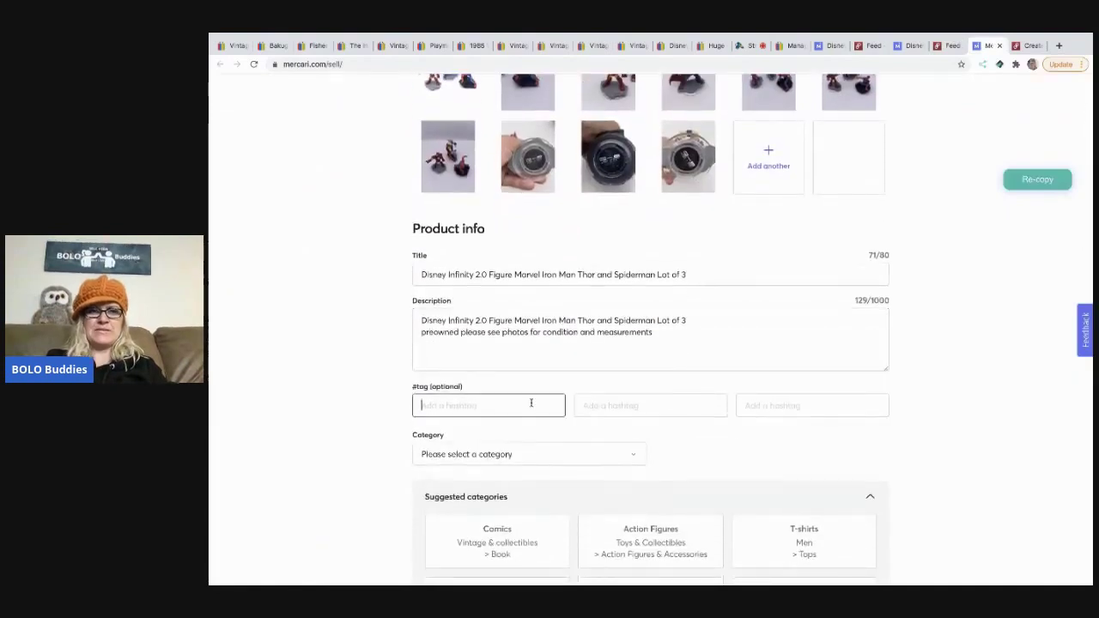
pyautogui.write('sney')
pyautogui.press('Tab')
pyautogui.write('#Inf')
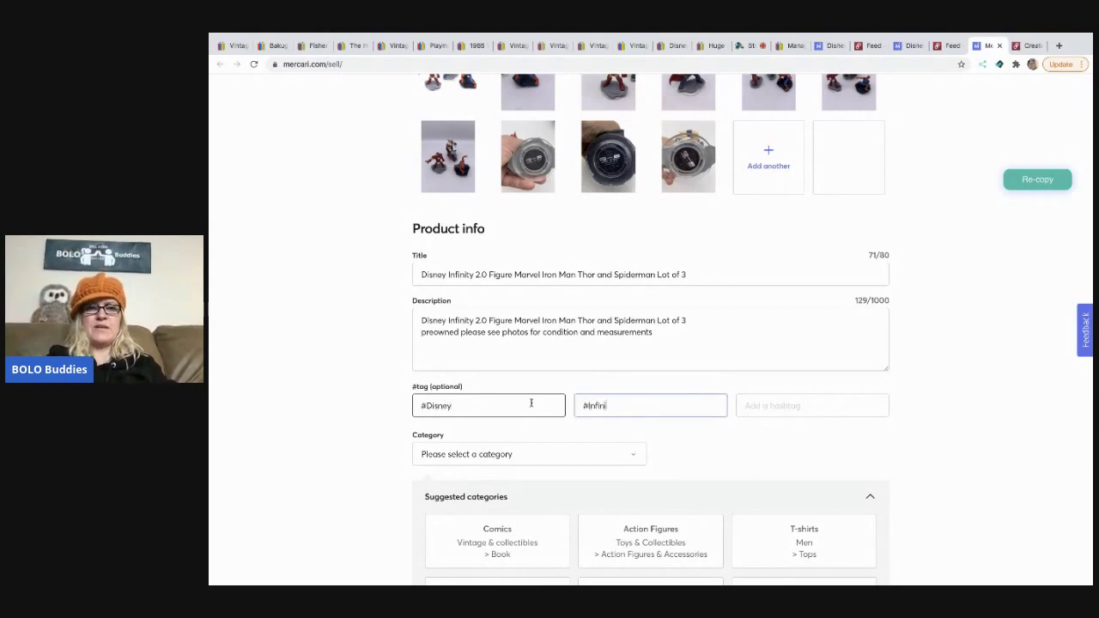
pyautogui.press('Tab')
pyautogui.write('#M')
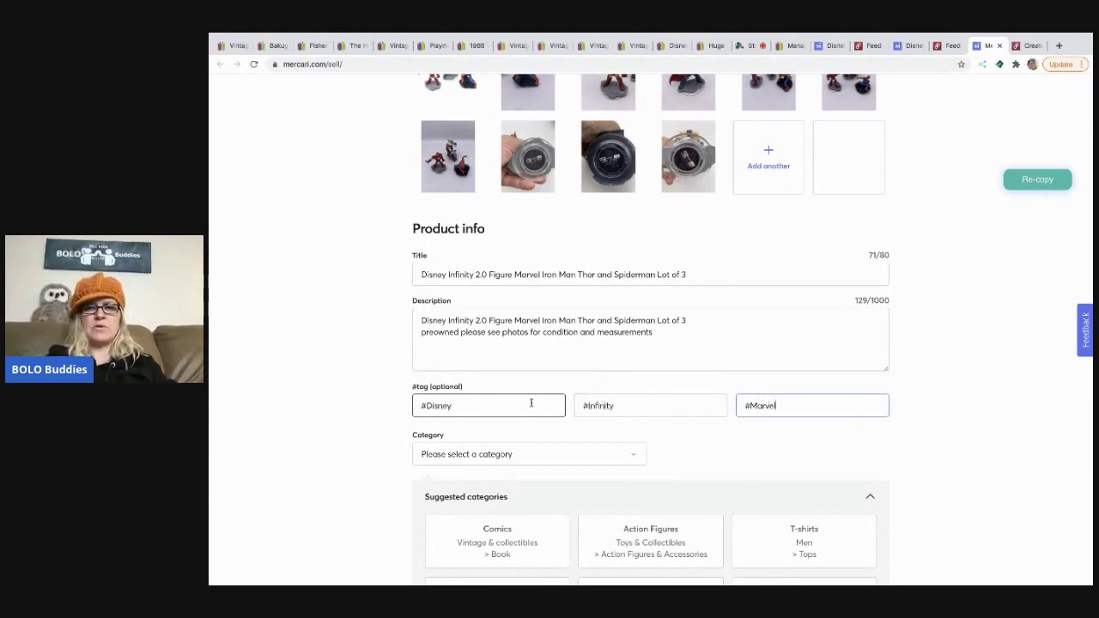
# Step: Set the Marvel figure lot's category to Toys & Collectibles, Action Figures & Accessories, Action Figures
pyautogui.scroll(-2, 638, 496)
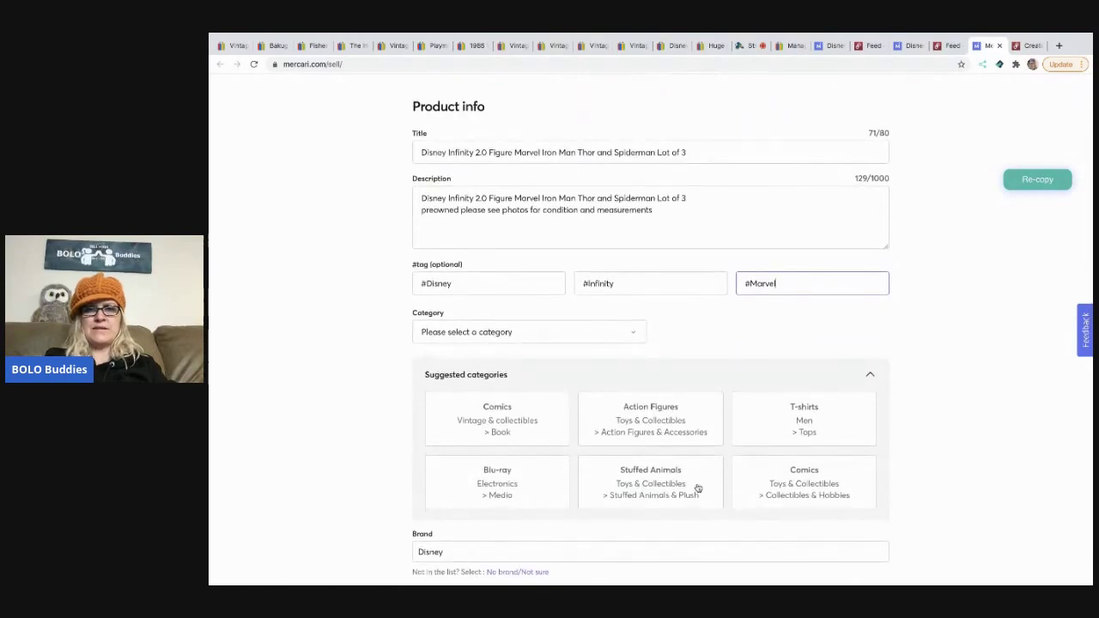
pyautogui.click(630, 419)
pyautogui.scroll(-2, 630, 418)
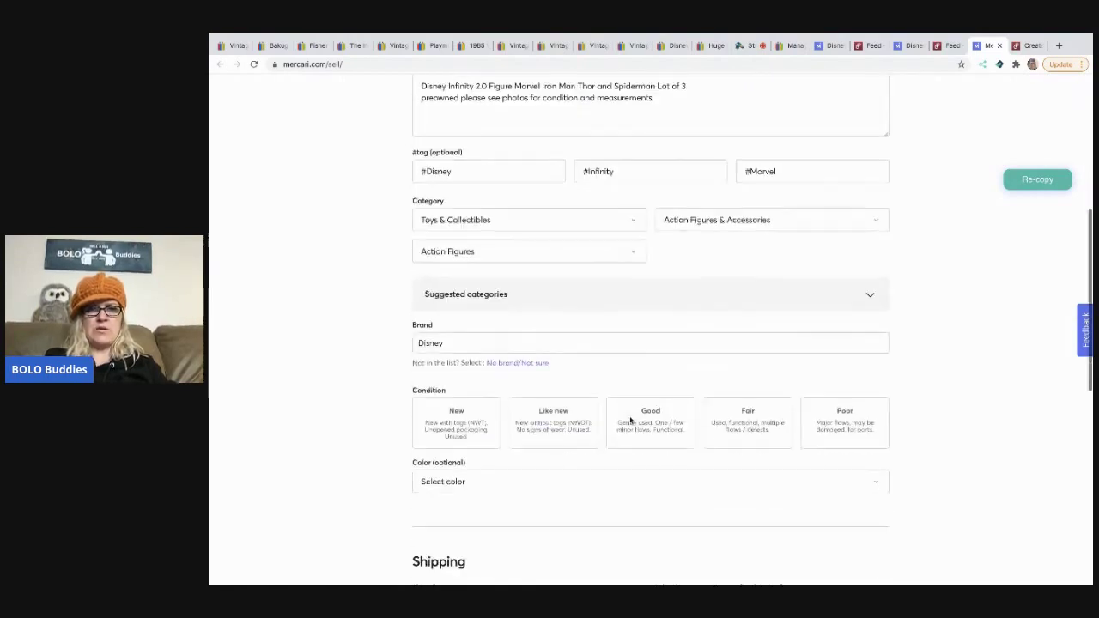
# Step: Mark the Marvel figure lot's condition as Good and set shipping to seller-paid with Ship on your own
pyautogui.click(646, 515)
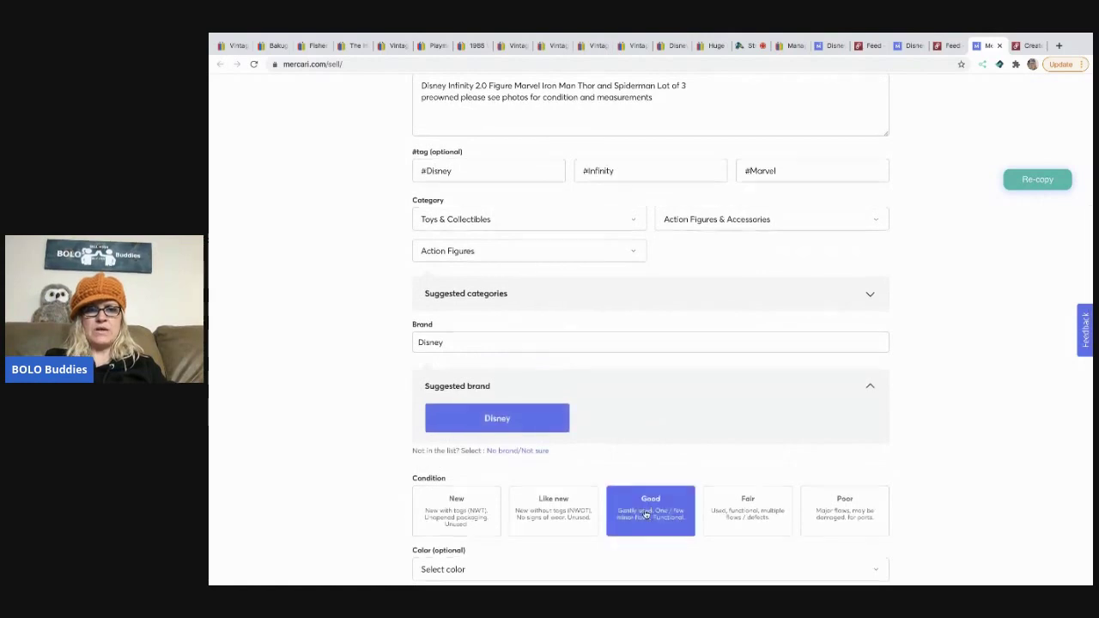
pyautogui.scroll(-5, 645, 515)
pyautogui.click(687, 387)
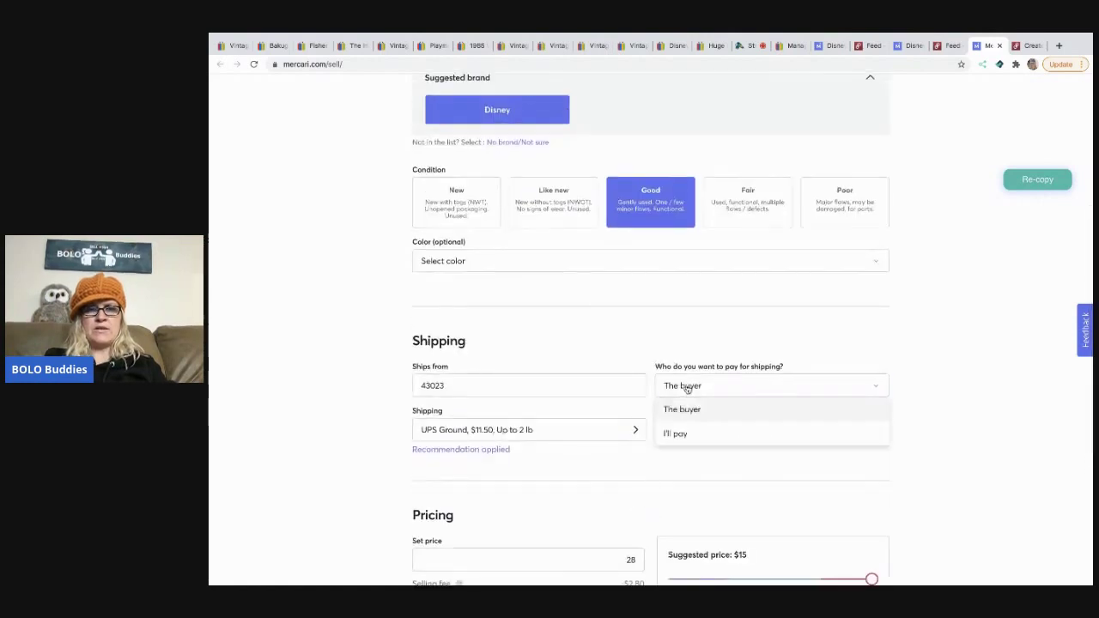
pyautogui.click(677, 436)
pyautogui.click(624, 435)
pyautogui.click(580, 277)
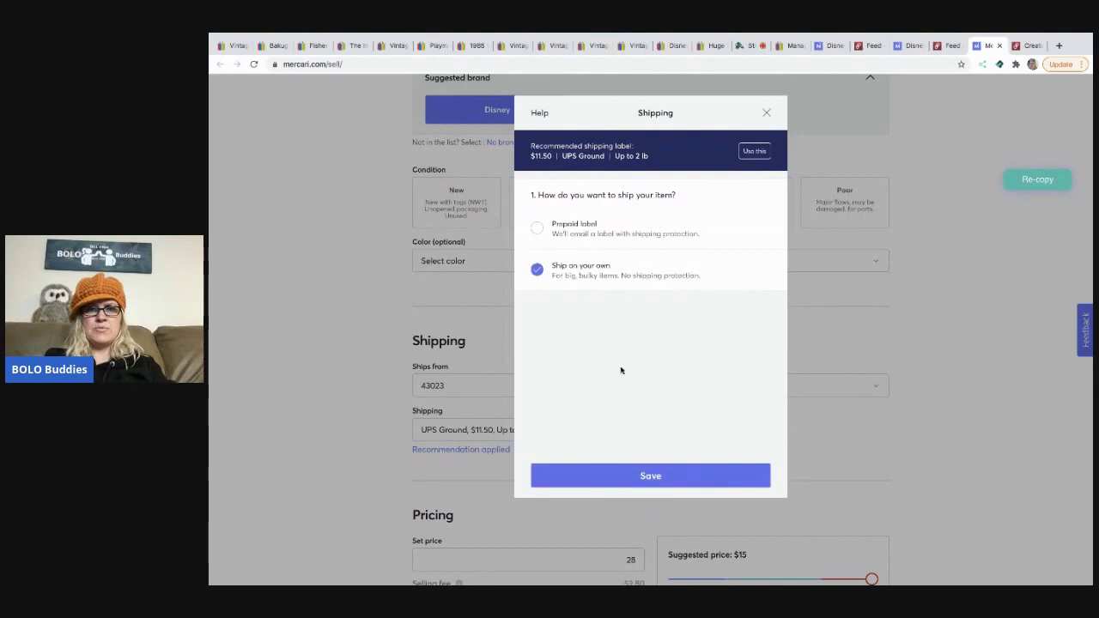
pyautogui.click(651, 477)
# Step: Set the Marvel figure lot's Mercari price to 37
pyautogui.scroll(-2, 653, 479)
pyautogui.click(640, 423)
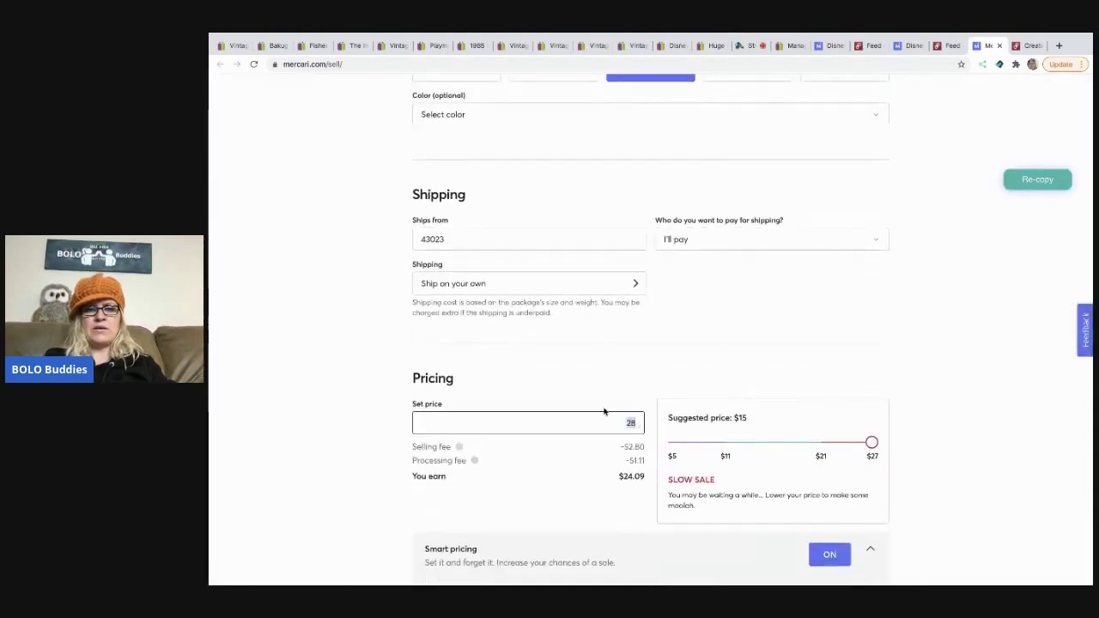
pyautogui.write('37')
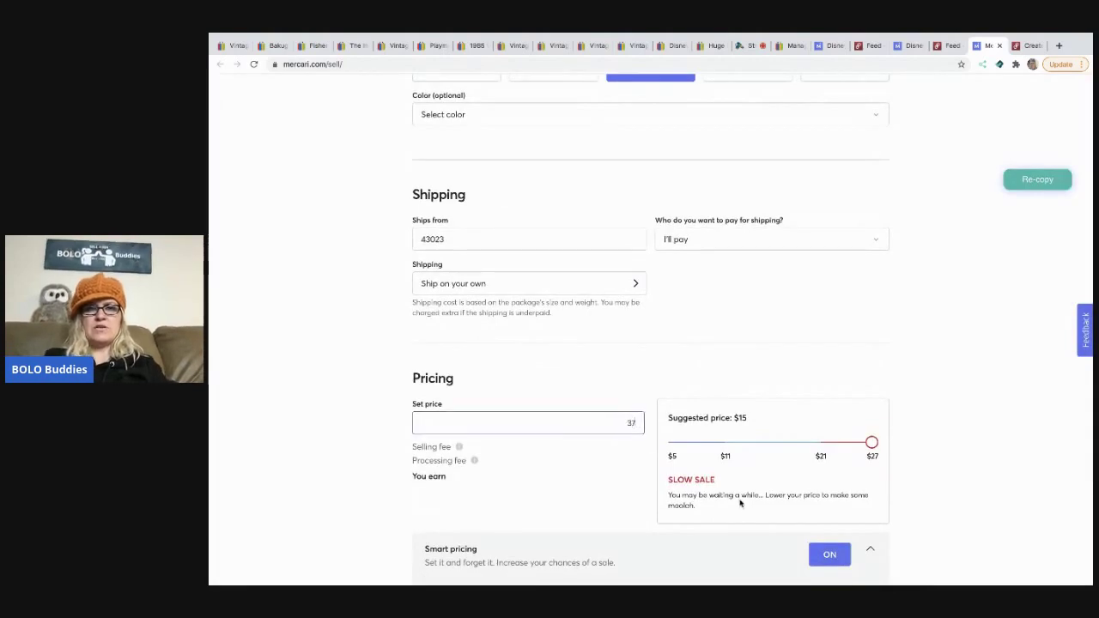
# Step: Turn off smart pricing and publish the Marvel figure lot on Mercari
pyautogui.click(826, 556)
pyautogui.scroll(-2, 822, 544)
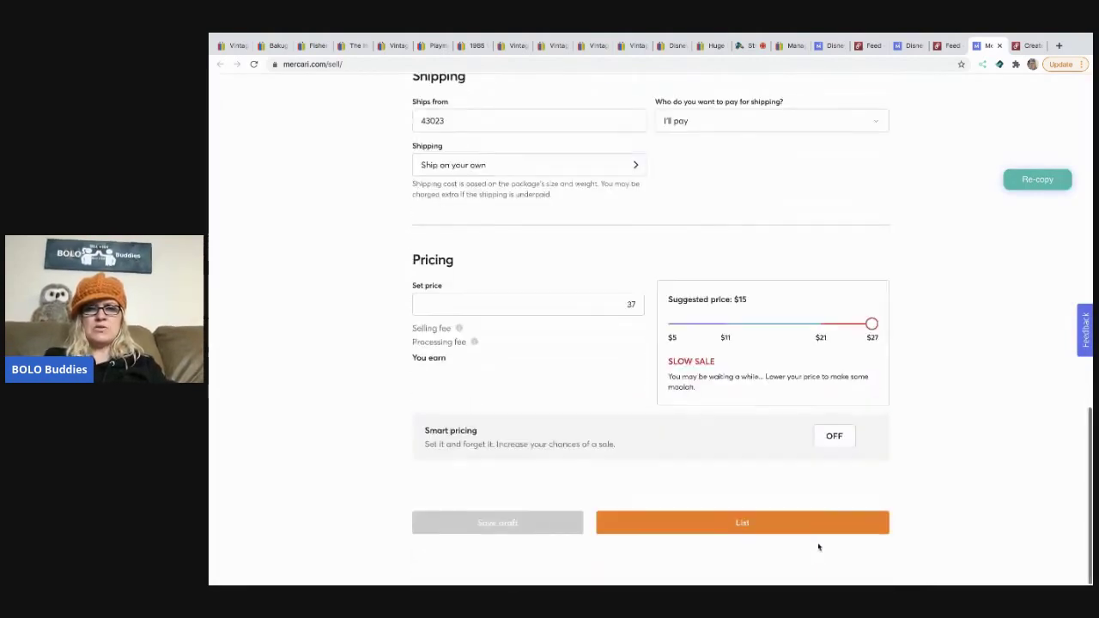
pyautogui.click(763, 522)
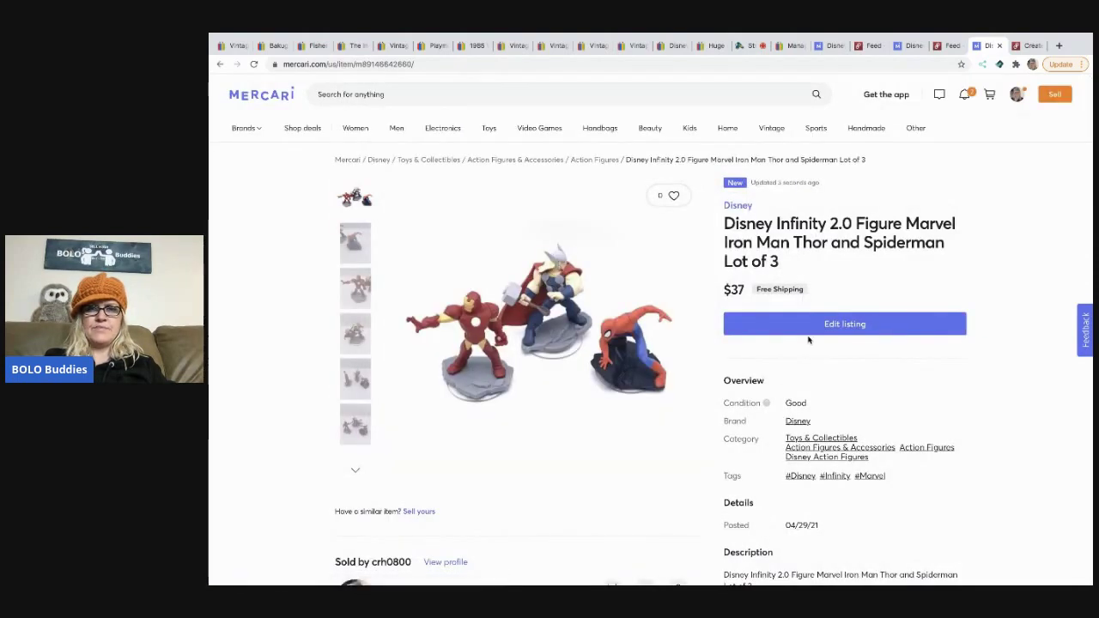
# Step: In the copied Poshmark listing, shorten the title to "Disney Infinity 2.0 Figure Marvel Lot of 3"
pyautogui.hotkey('ctrl', 'Tab')
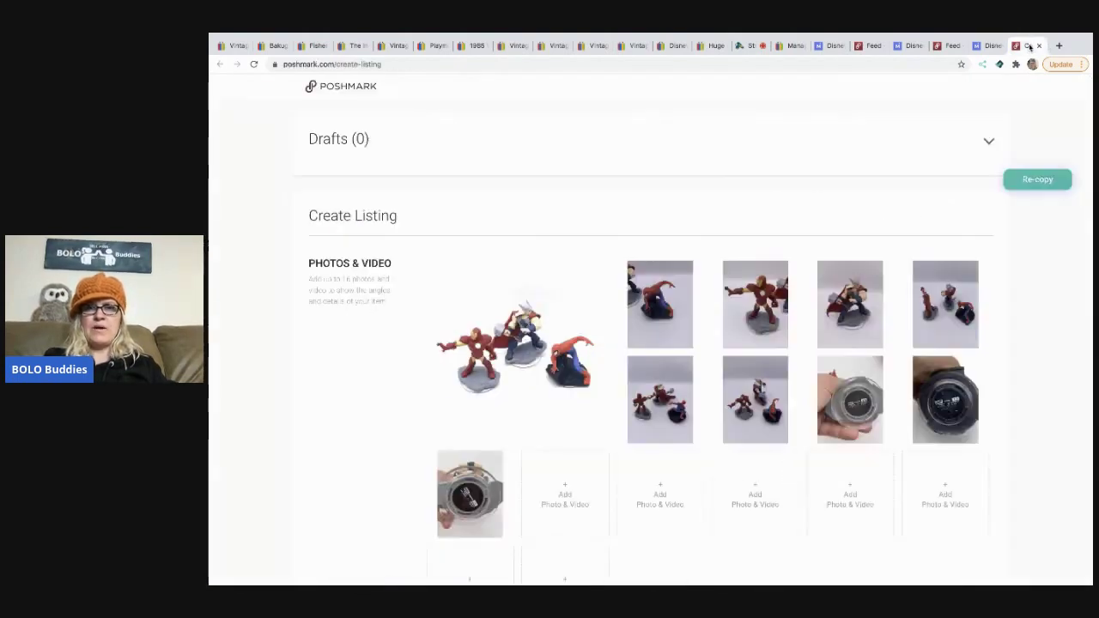
pyautogui.scroll(-5, 809, 344)
pyautogui.click(624, 320)
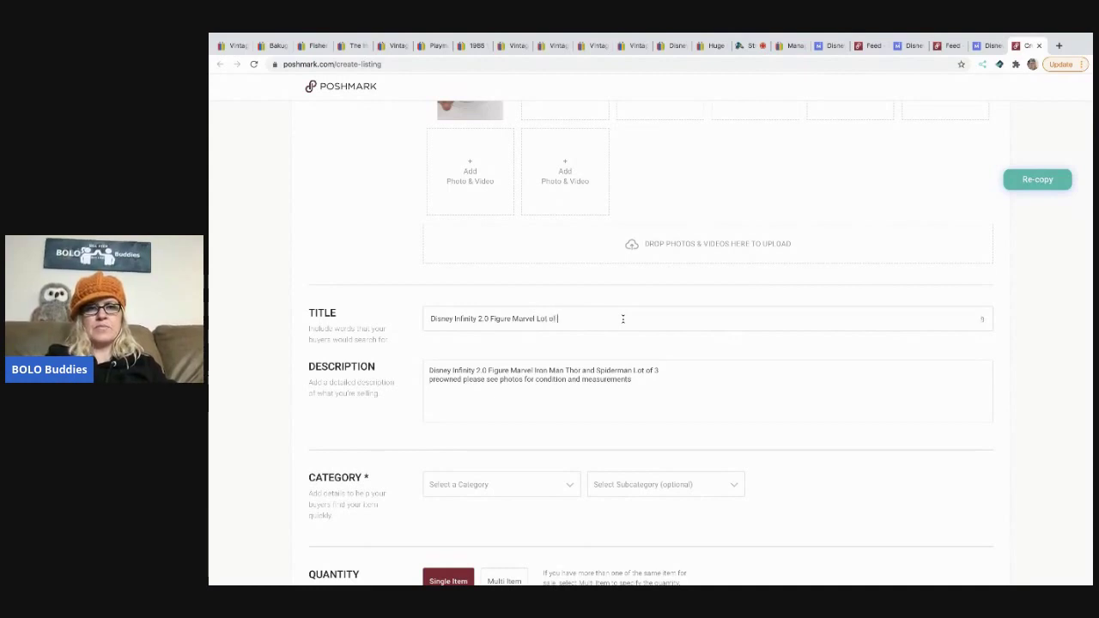
# Step: Set the Marvel lot's Poshmark category to Kids Toys with the subcategory Action Figures & Playsets
pyautogui.click(574, 486)
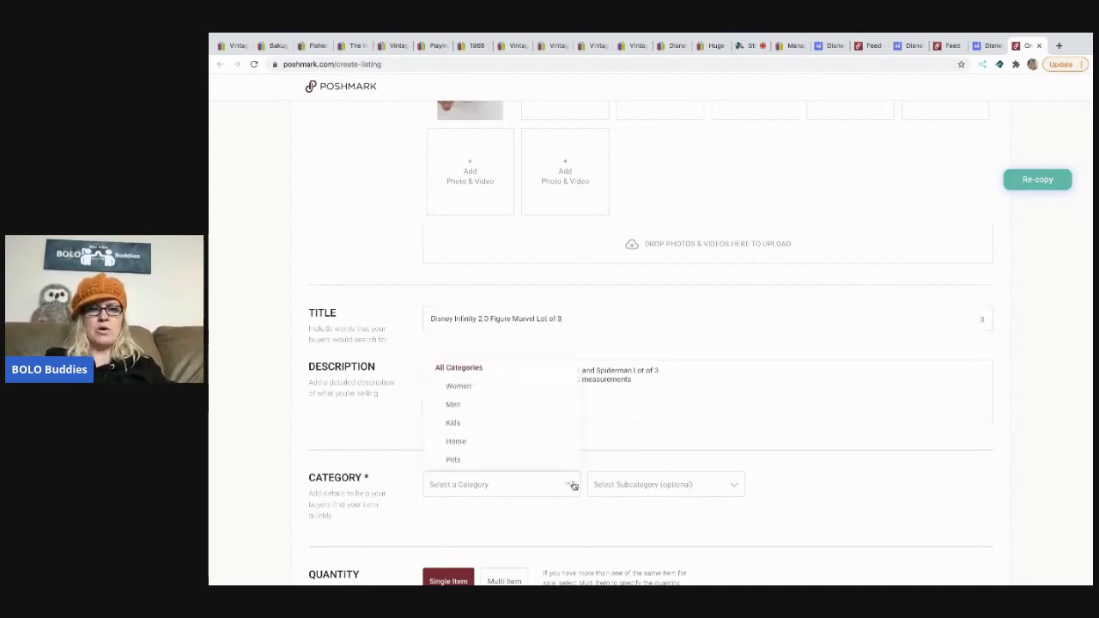
pyautogui.click(482, 425)
pyautogui.click(508, 443)
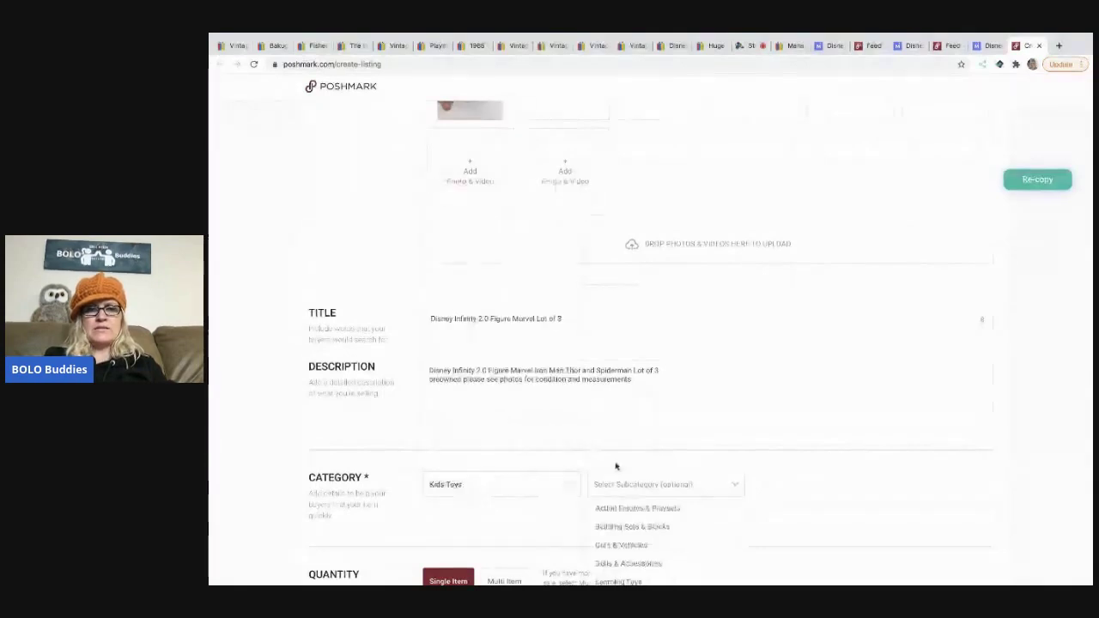
pyautogui.scroll(-2, 619, 438)
pyautogui.click(634, 405)
# Step: Choose One Size as the Marvel lot's size and mark it as having no tags attached
pyautogui.click(534, 538)
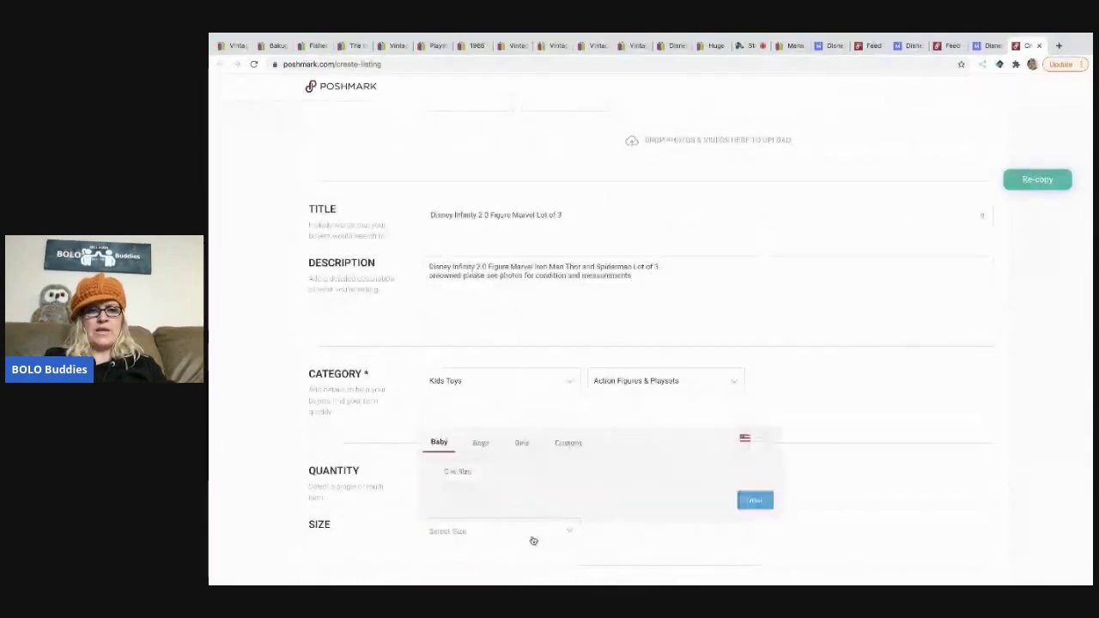
pyautogui.click(481, 443)
pyautogui.click(458, 472)
pyautogui.scroll(-3, 464, 430)
pyautogui.click(474, 376)
pyautogui.scroll(-3, 490, 463)
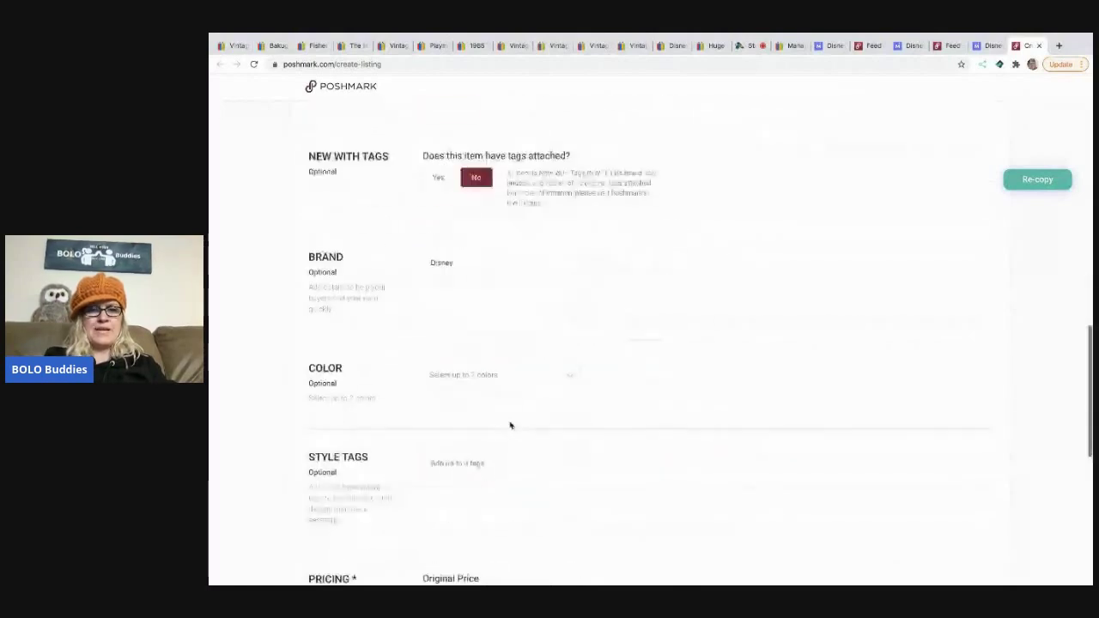
# Step: Set the Marvel lot's original price to 0 and its listing price to 35
pyautogui.scroll(-2, 545, 447)
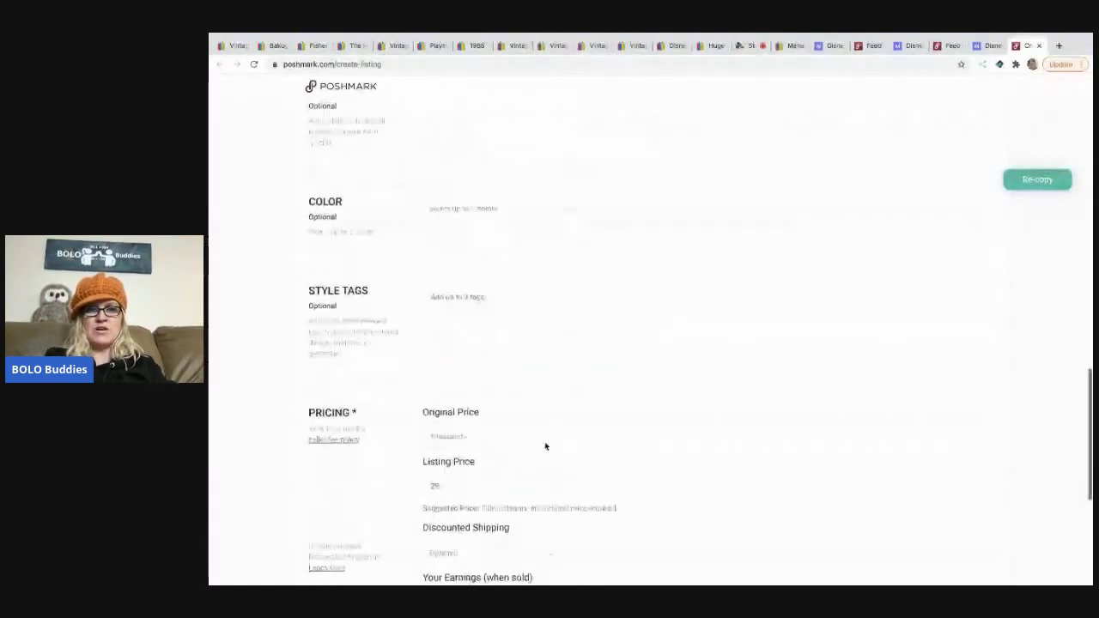
pyautogui.scroll(-1, 544, 447)
pyautogui.click(478, 325)
pyautogui.write('0')
pyautogui.press('Tab')
pyautogui.write('35')
pyautogui.scroll(-3, 765, 364)
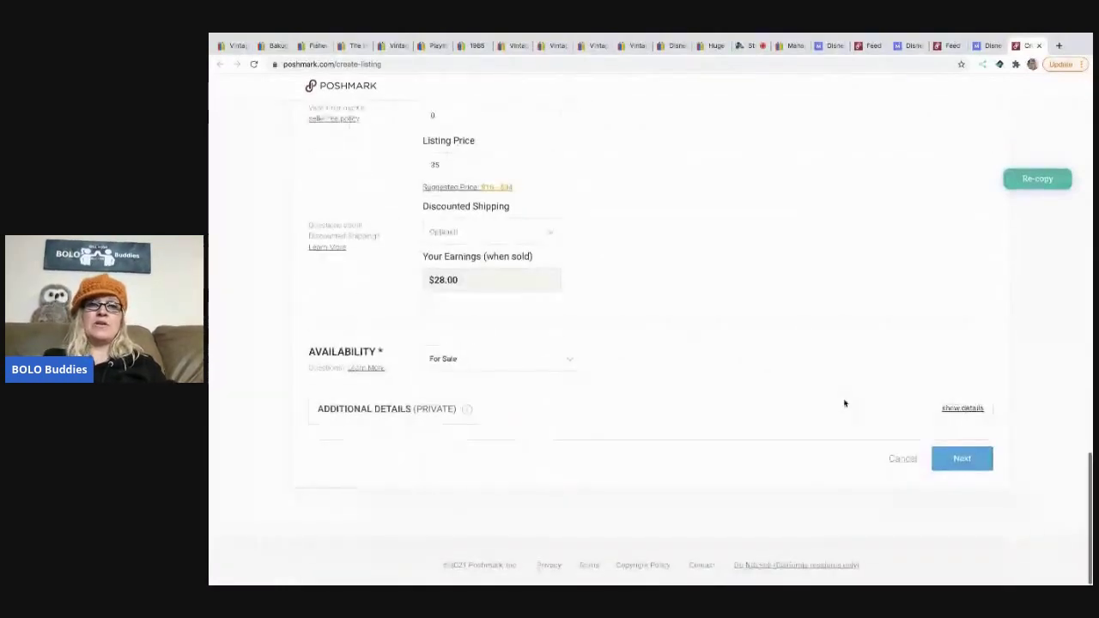
# Step: Turn off the social sharing options and publish the Marvel lot on Poshmark
pyautogui.click(962, 464)
pyautogui.click(805, 404)
pyautogui.click(794, 446)
pyautogui.click(654, 558)
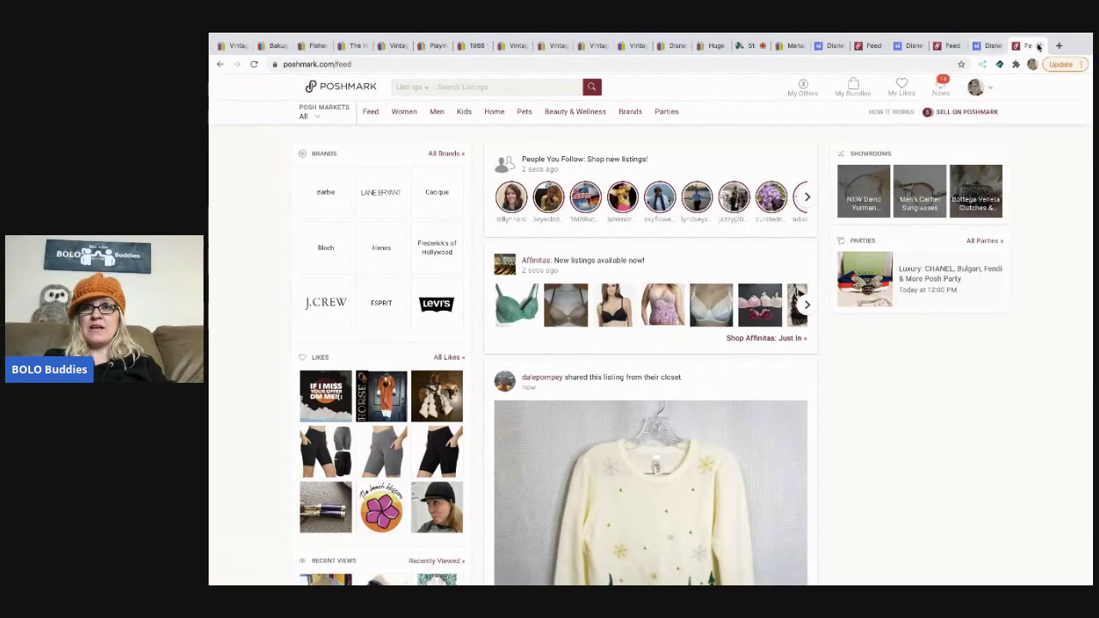
# Step: Close the finished Poshmark and Mercari listing pages along with the eBay active listings page
pyautogui.hotkey('ctrl', 'w')
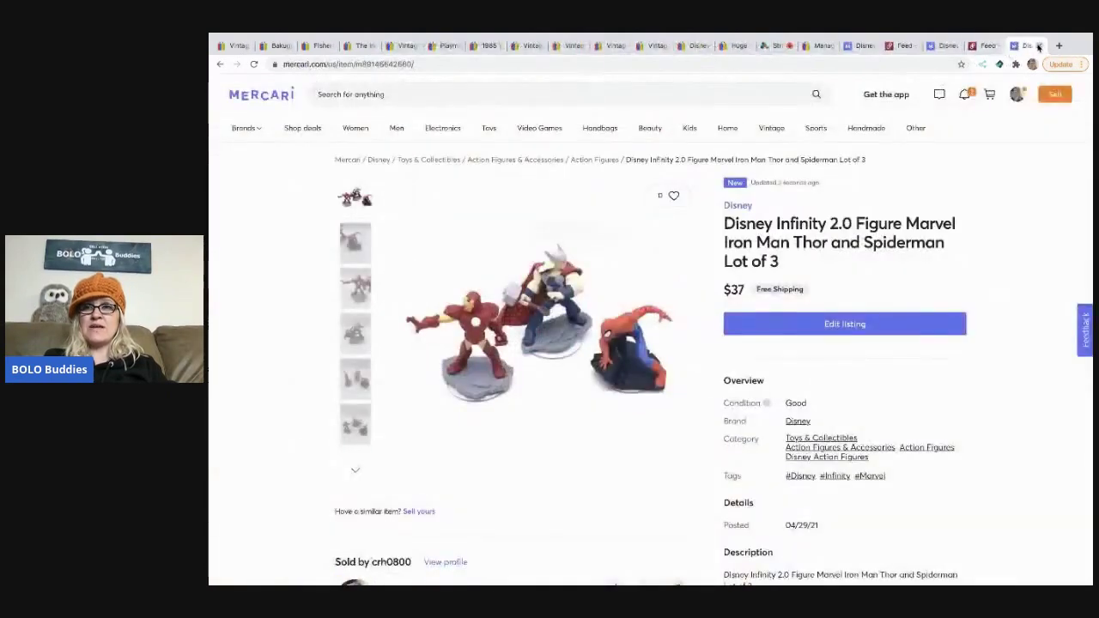
pyautogui.click(1038, 46)
pyautogui.click(1038, 45)
pyautogui.click(1038, 45)
pyautogui.click(1039, 46)
pyautogui.click(1039, 45)
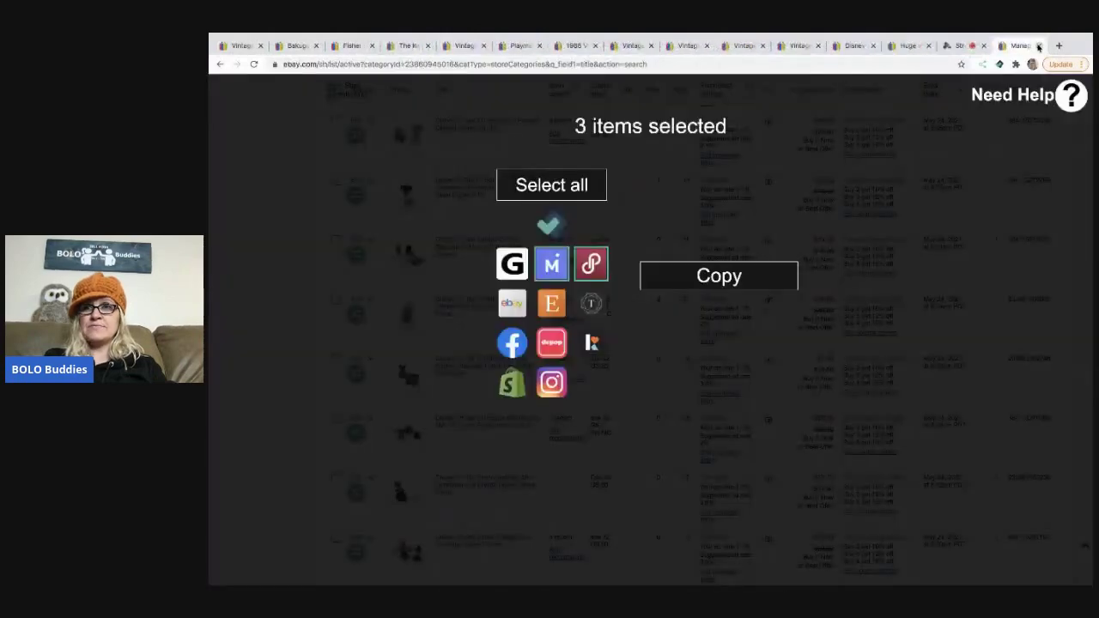
pyautogui.click(1038, 46)
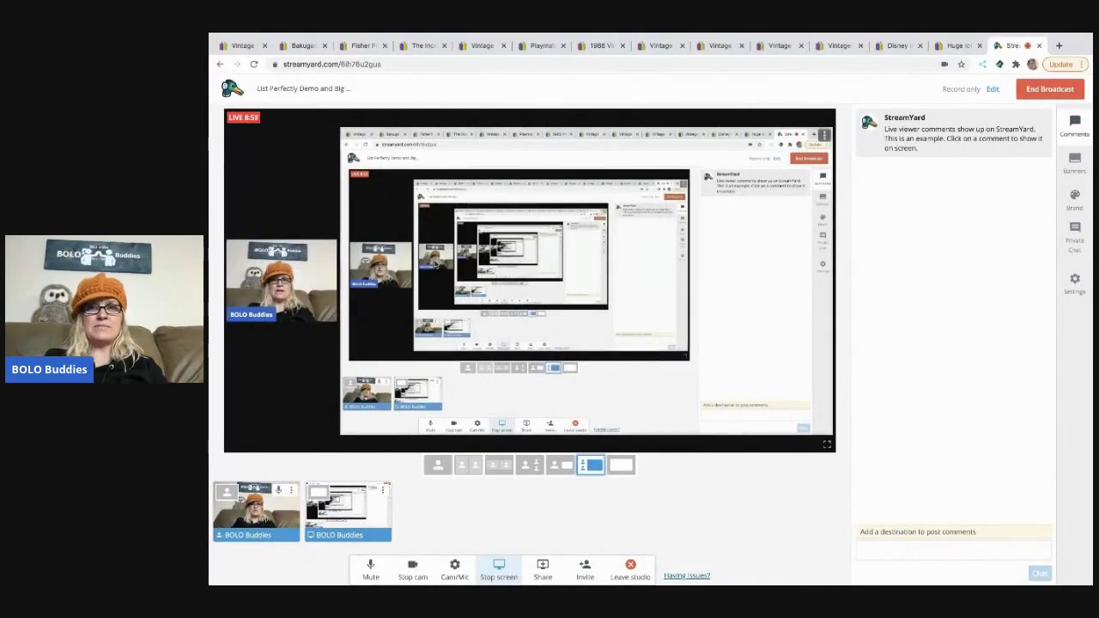
# Step: Open the sold eBay listing for the vintage CRAFT clip-on earrings and examine the photo of the signature on the back
pyautogui.click(243, 45)
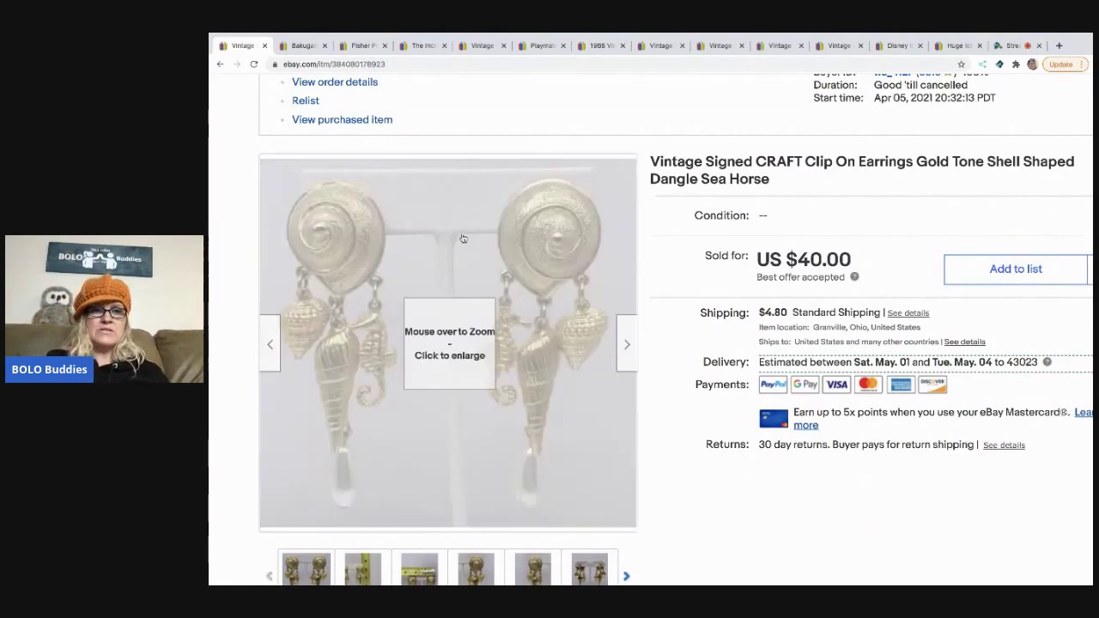
pyautogui.scroll(-1, 495, 404)
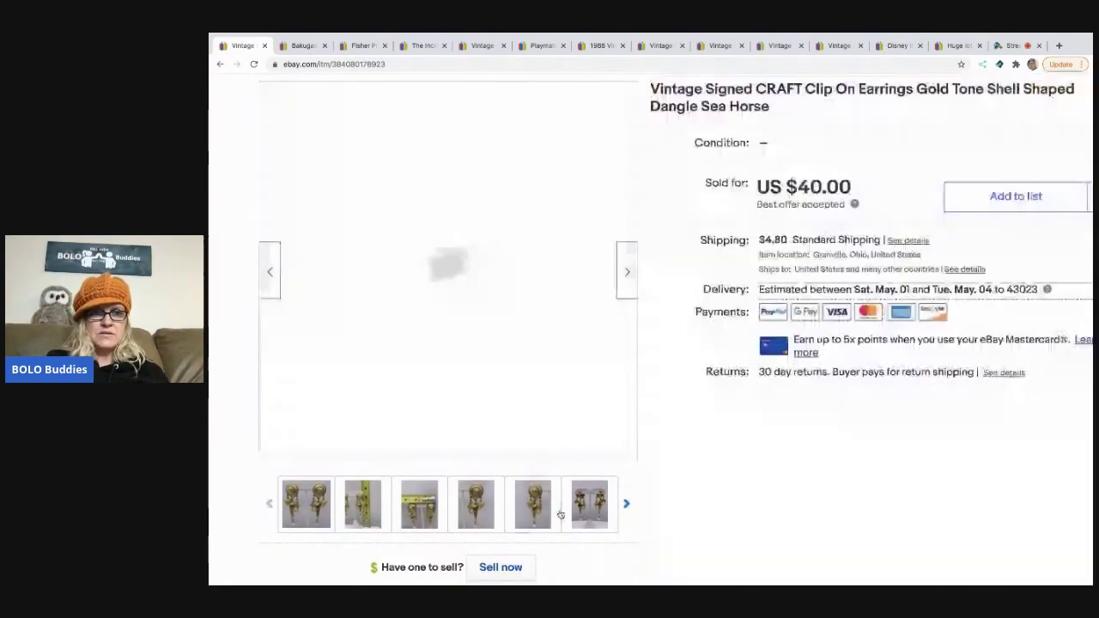
pyautogui.click(627, 506)
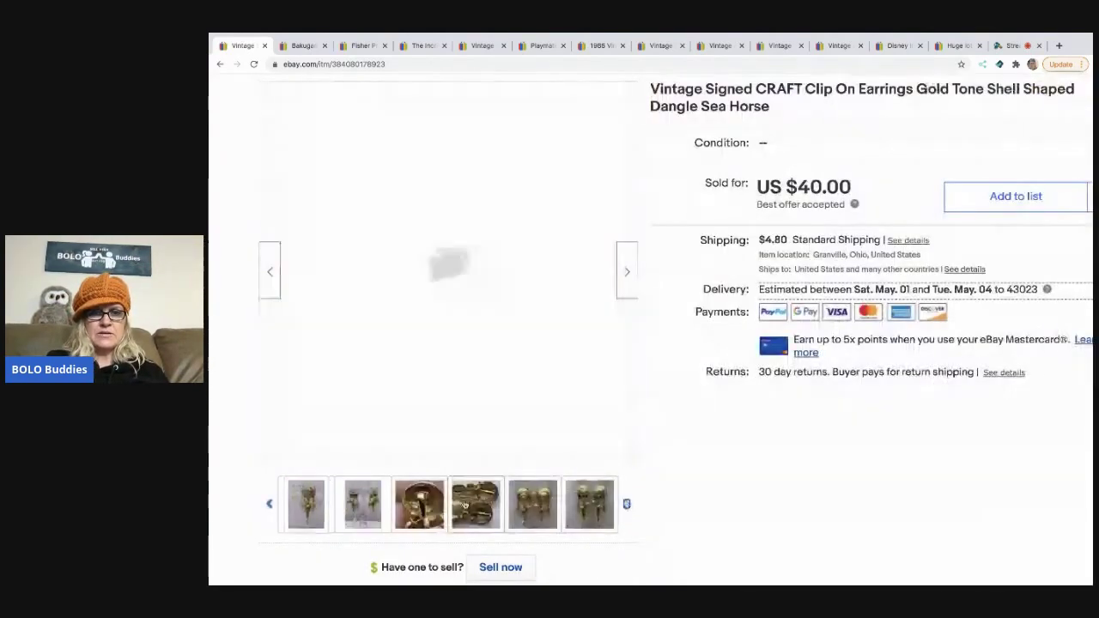
pyautogui.click(423, 505)
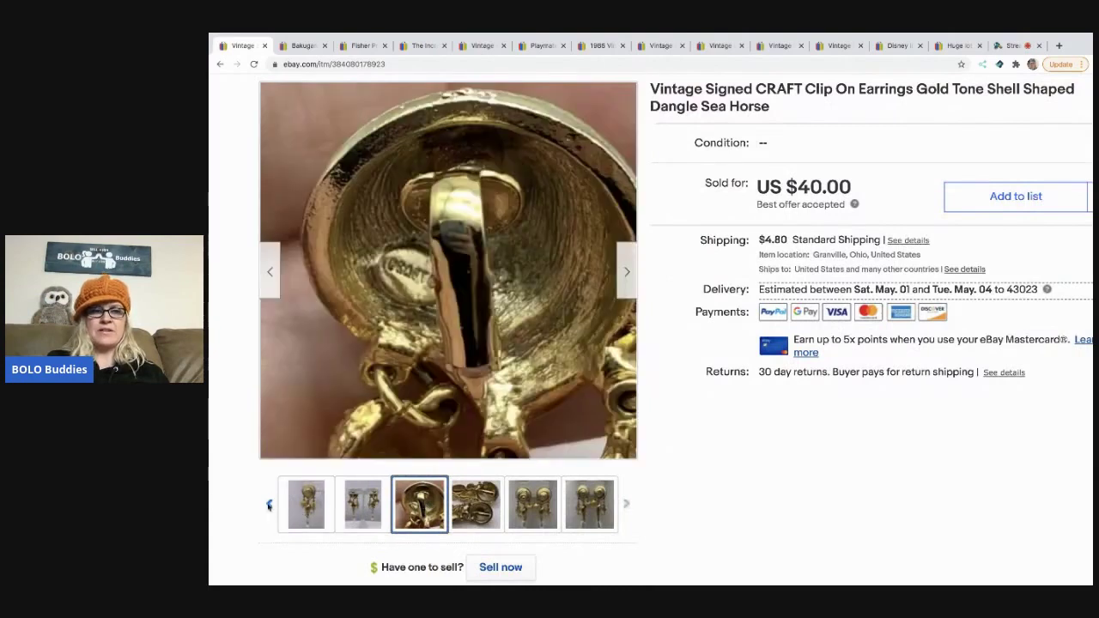
pyautogui.click(269, 505)
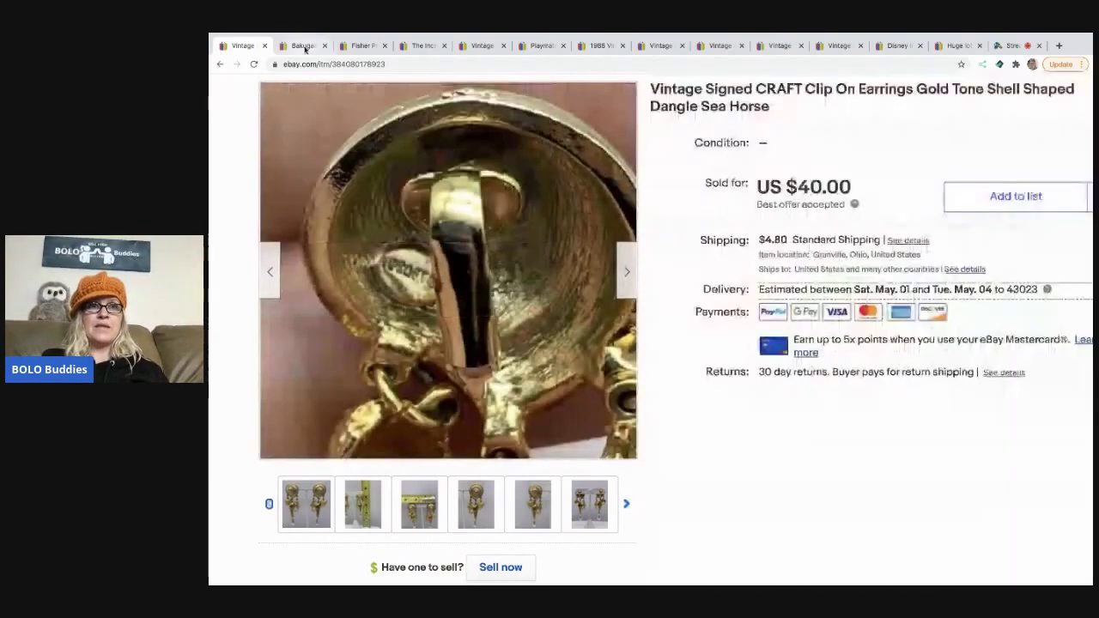
# Step: Look through the sold Bakugan Battle Brawlers lot's photos, and view the sold Fisher Price Laugh & Learn figures listing
pyautogui.click(305, 47)
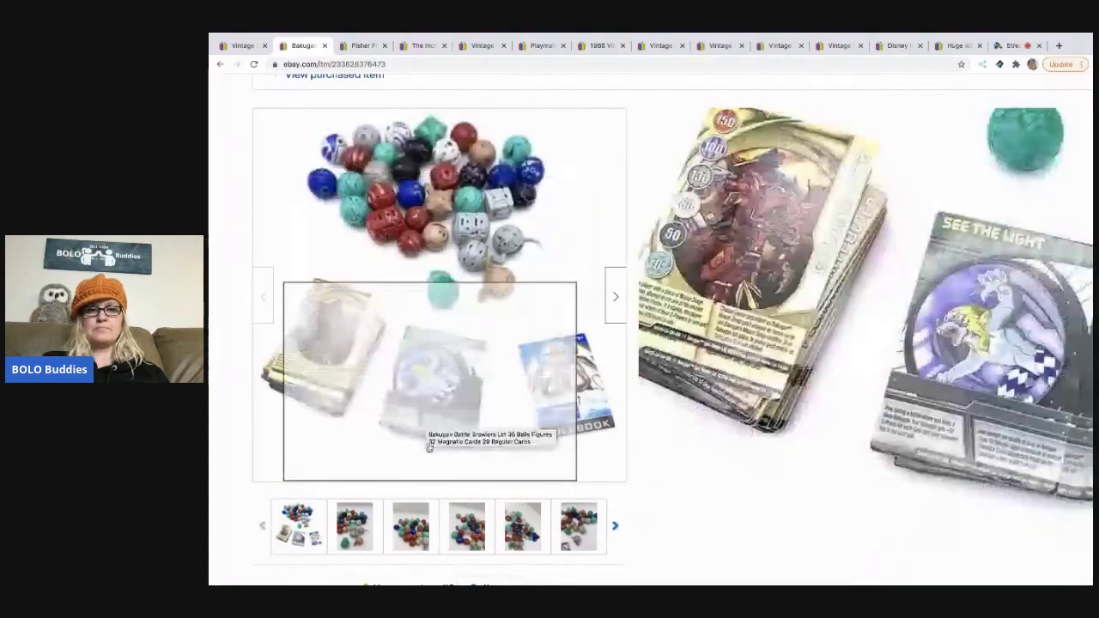
pyautogui.click(615, 525)
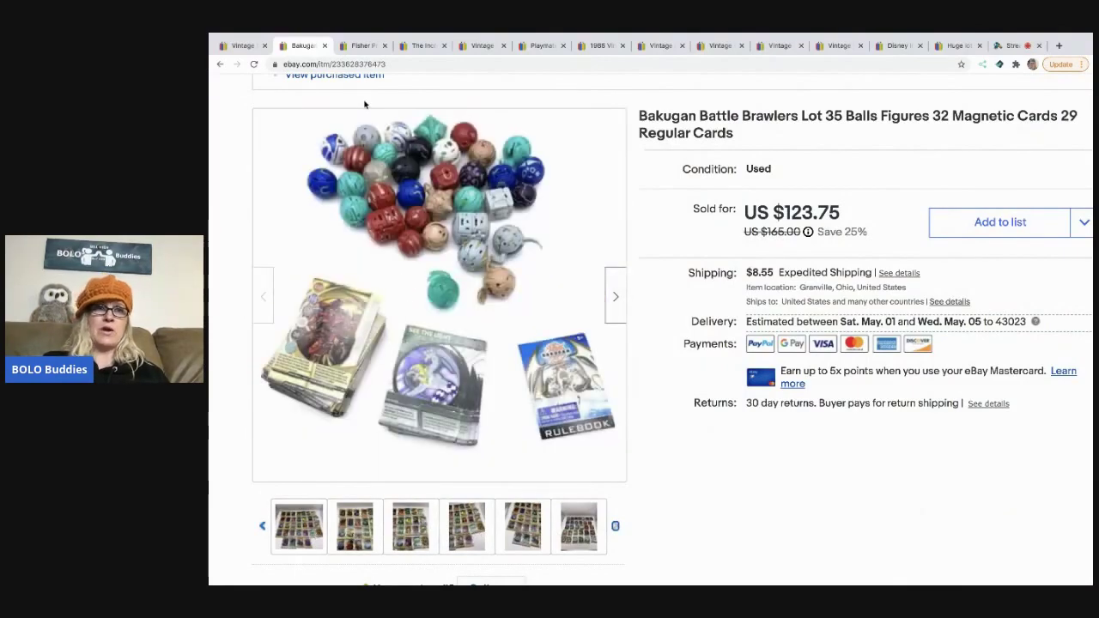
pyautogui.click(362, 45)
pyautogui.scroll(-1, 873, 215)
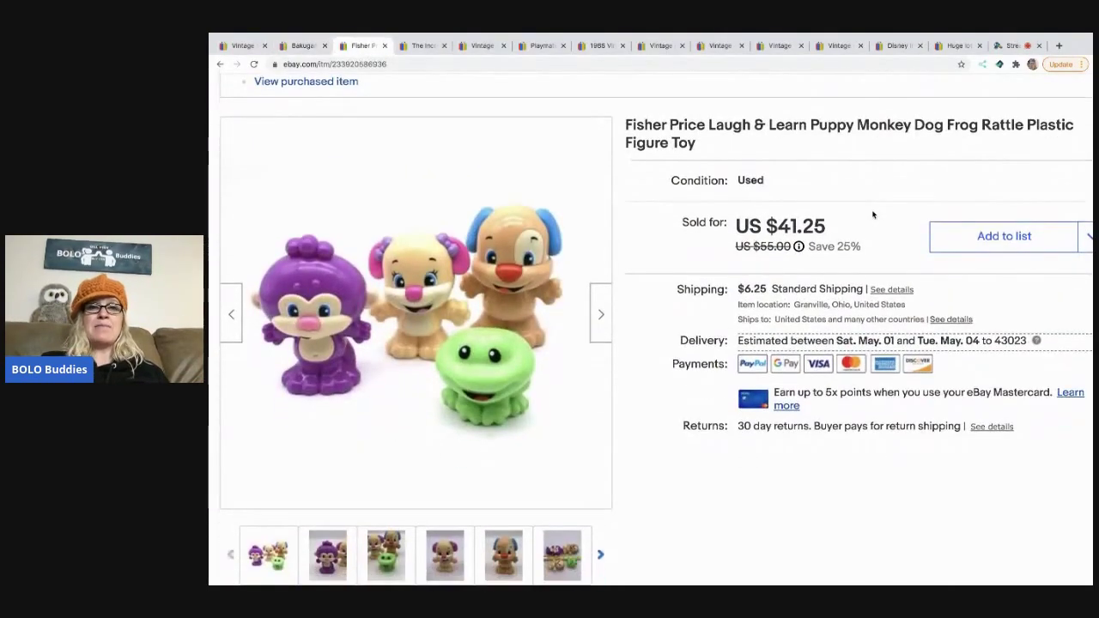